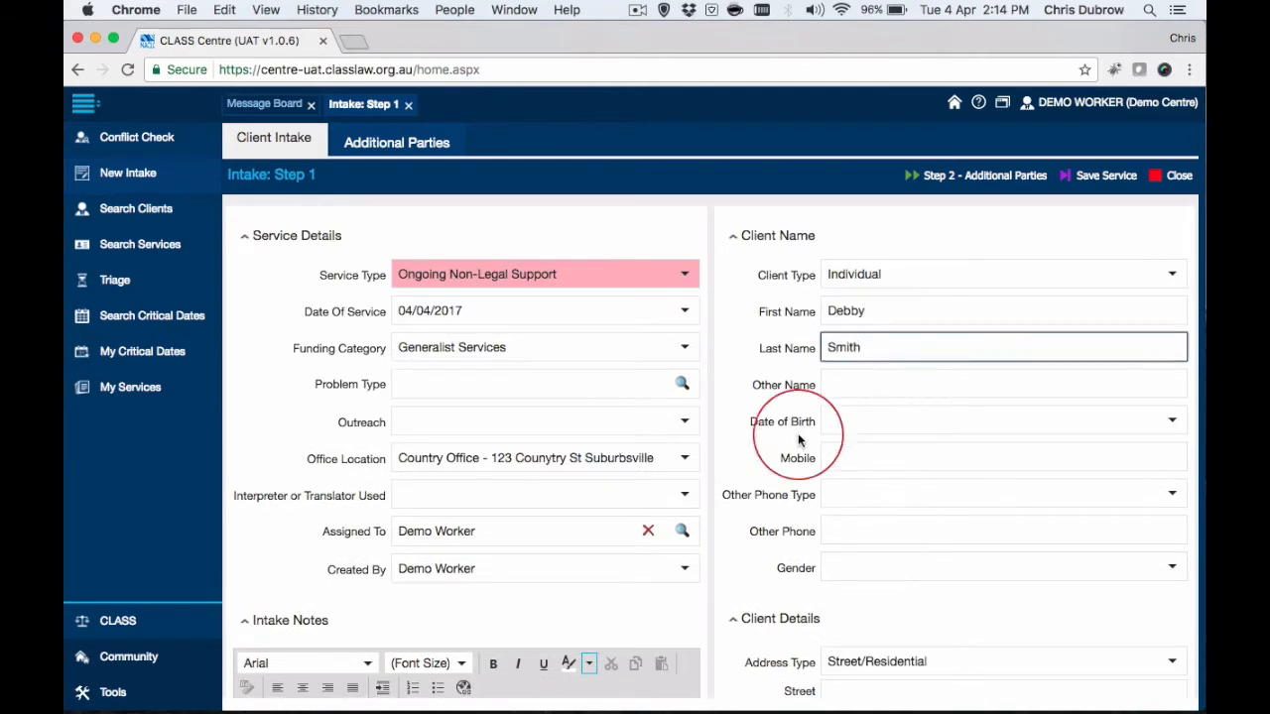
Enter the client's street address in the Client Details section of the intake and review the form.
{"action": "left_click", "coordinate": [871, 553]}
{"action": "left_click", "coordinate": [862, 467]}
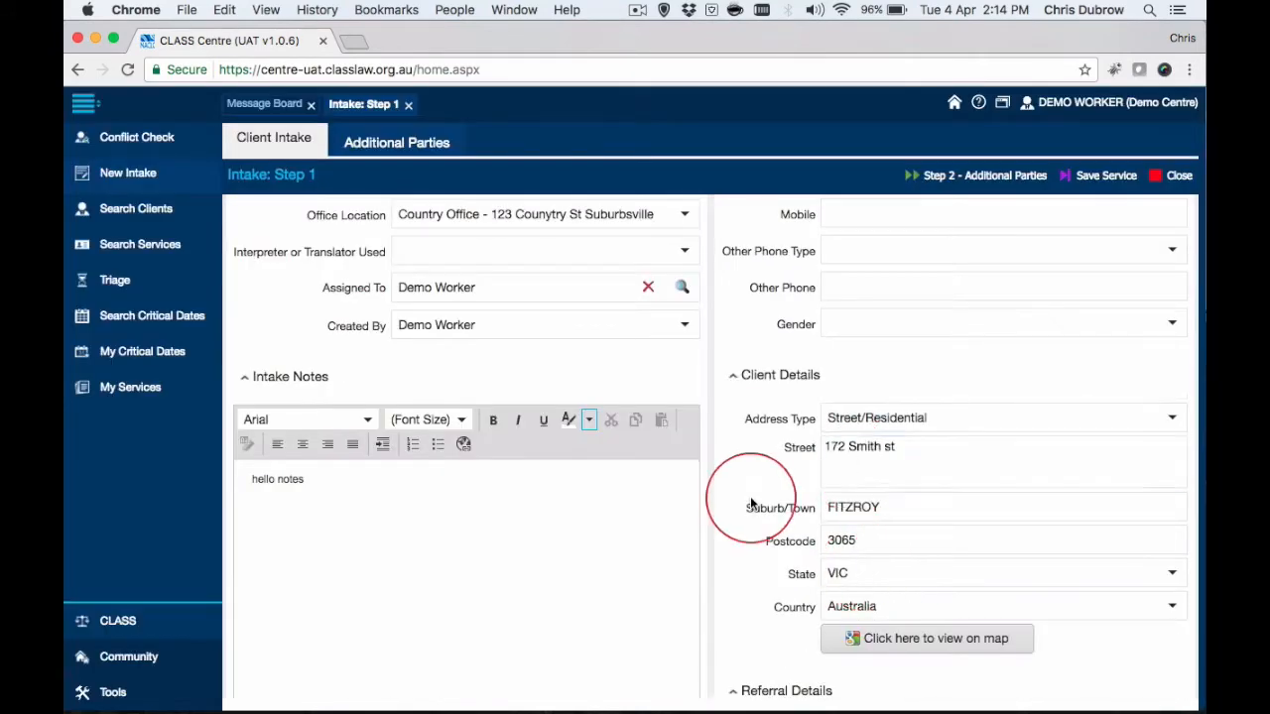
{"action": "scroll", "coordinate": [750, 496], "scroll_direction": "up", "scroll_amount": 5}
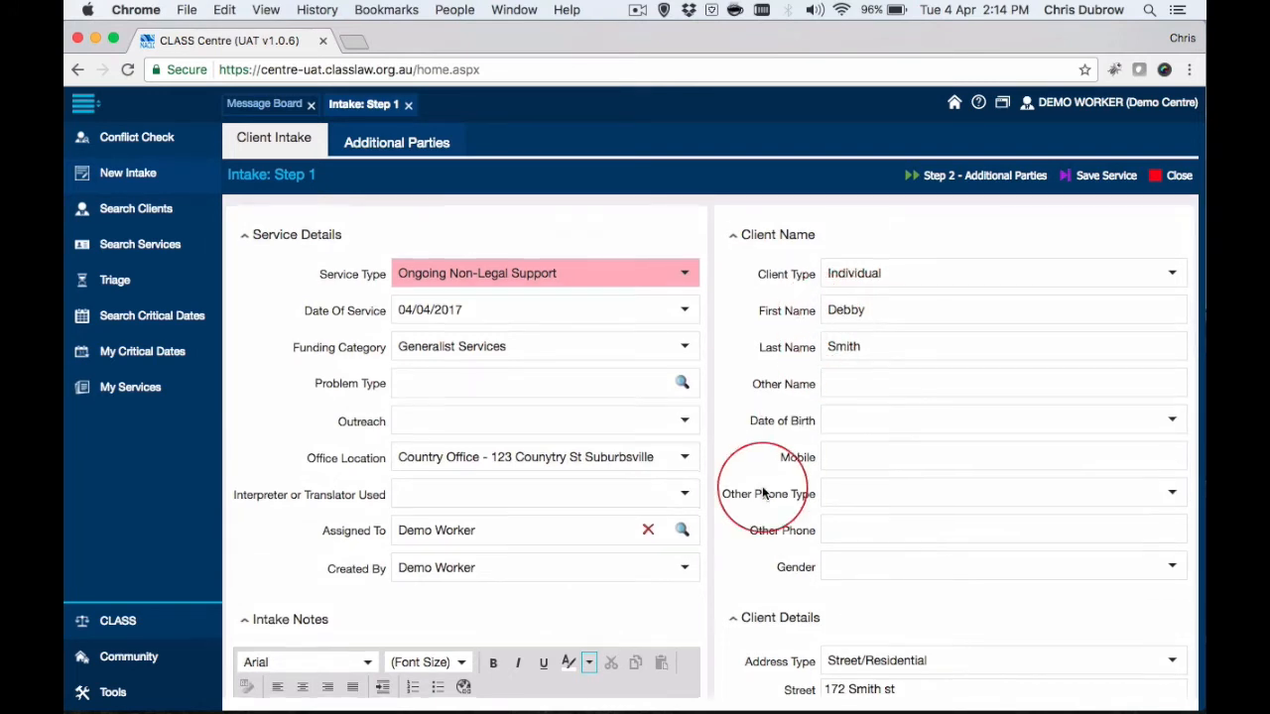
{"action": "scroll", "coordinate": [794, 516], "scroll_direction": "down", "scroll_amount": 3}
{"action": "scroll", "coordinate": [896, 566], "scroll_direction": "down", "scroll_amount": 2}
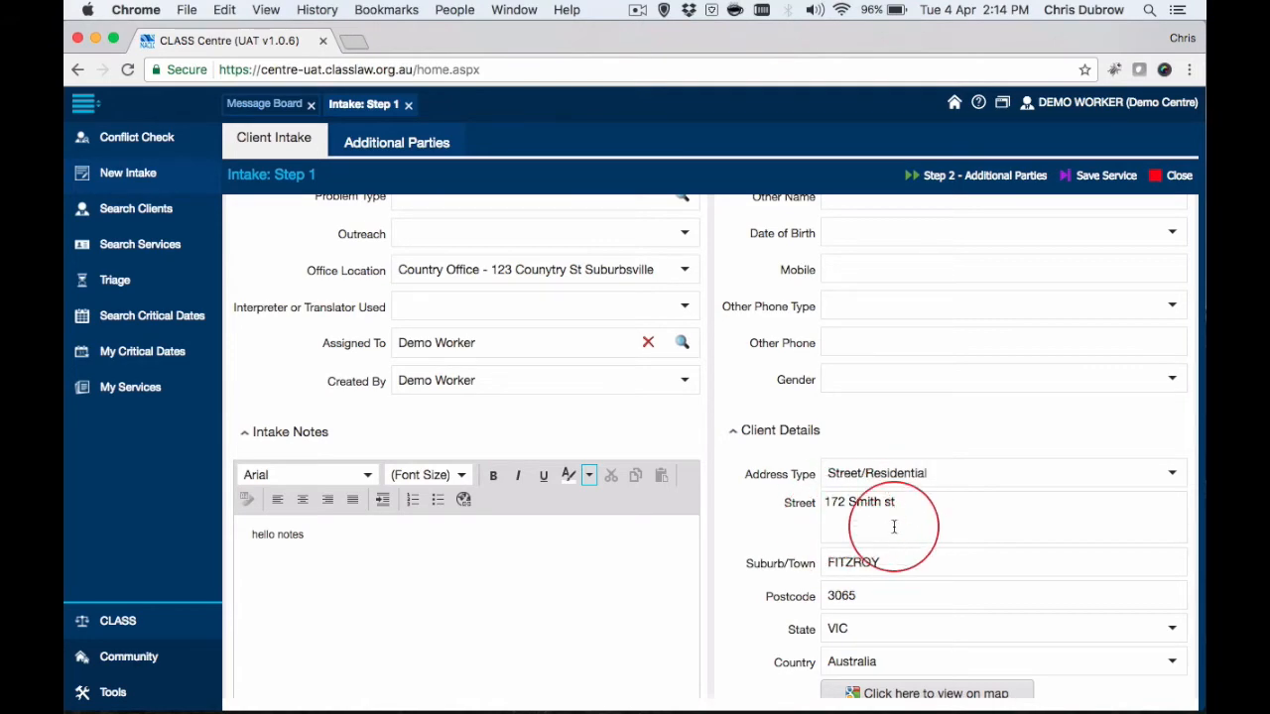
{"action": "scroll", "coordinate": [894, 526], "scroll_direction": "up", "scroll_amount": 5}
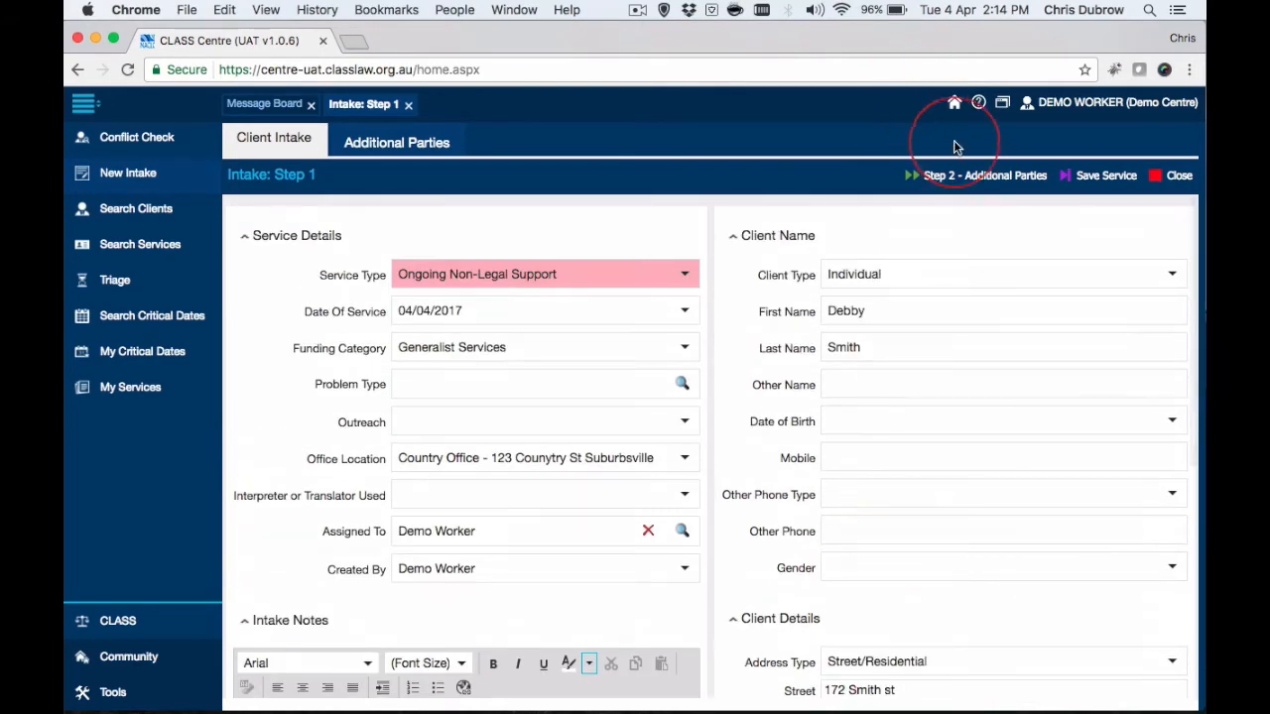
Continue to the Step 3 conflict search without adding parties, and clear the street and suburb criteria.
{"action": "left_click", "coordinate": [973, 176]}
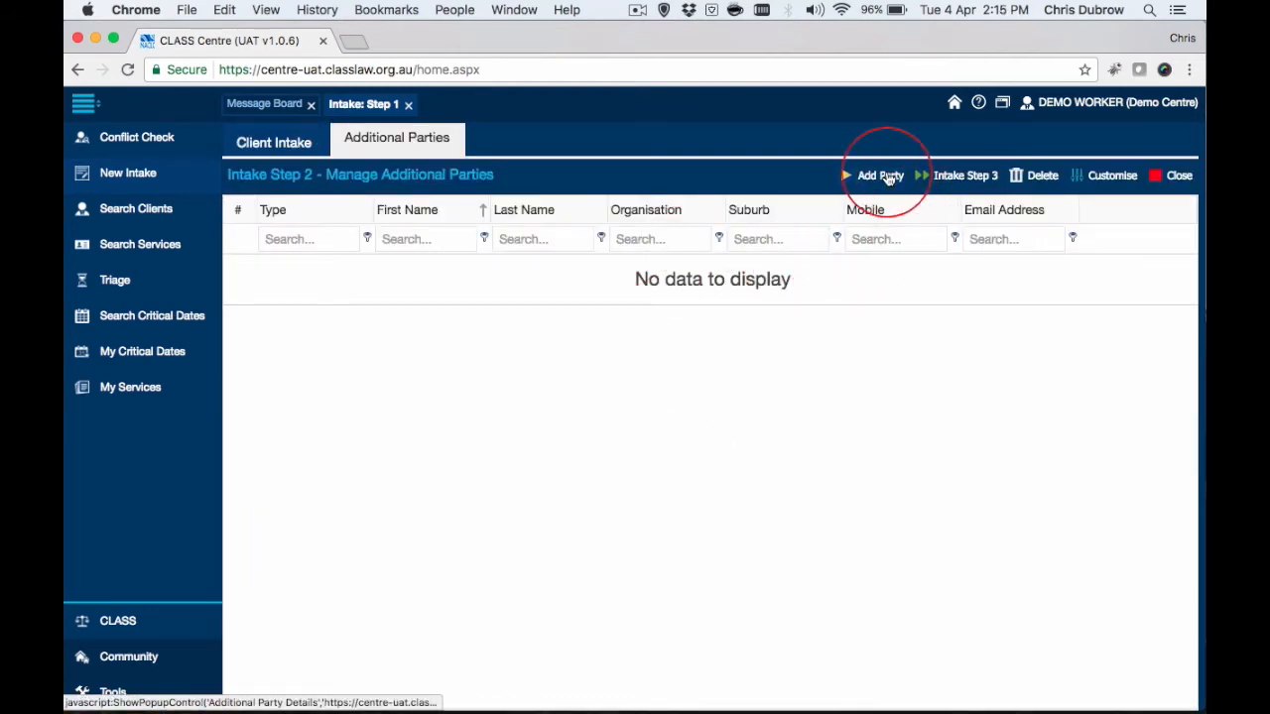
{"action": "left_click", "coordinate": [967, 178]}
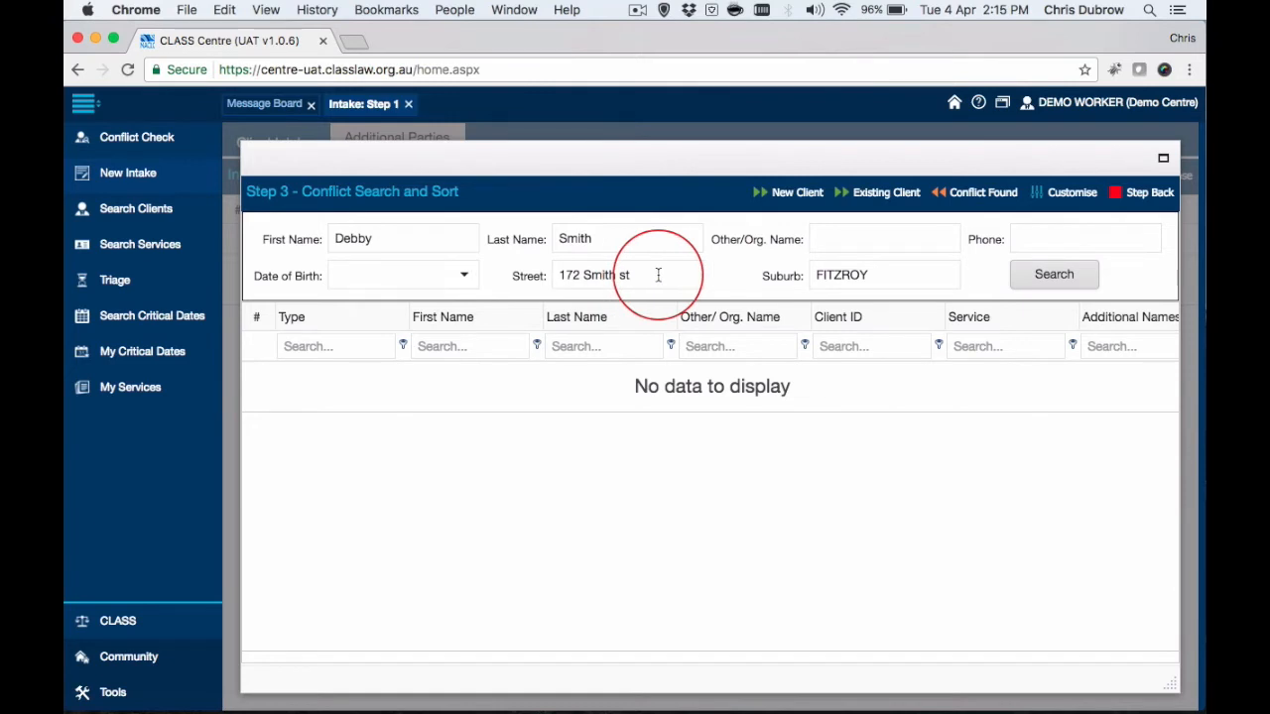
{"action": "left_click_drag", "start_coordinate": [657, 275], "coordinate": [562, 275]}
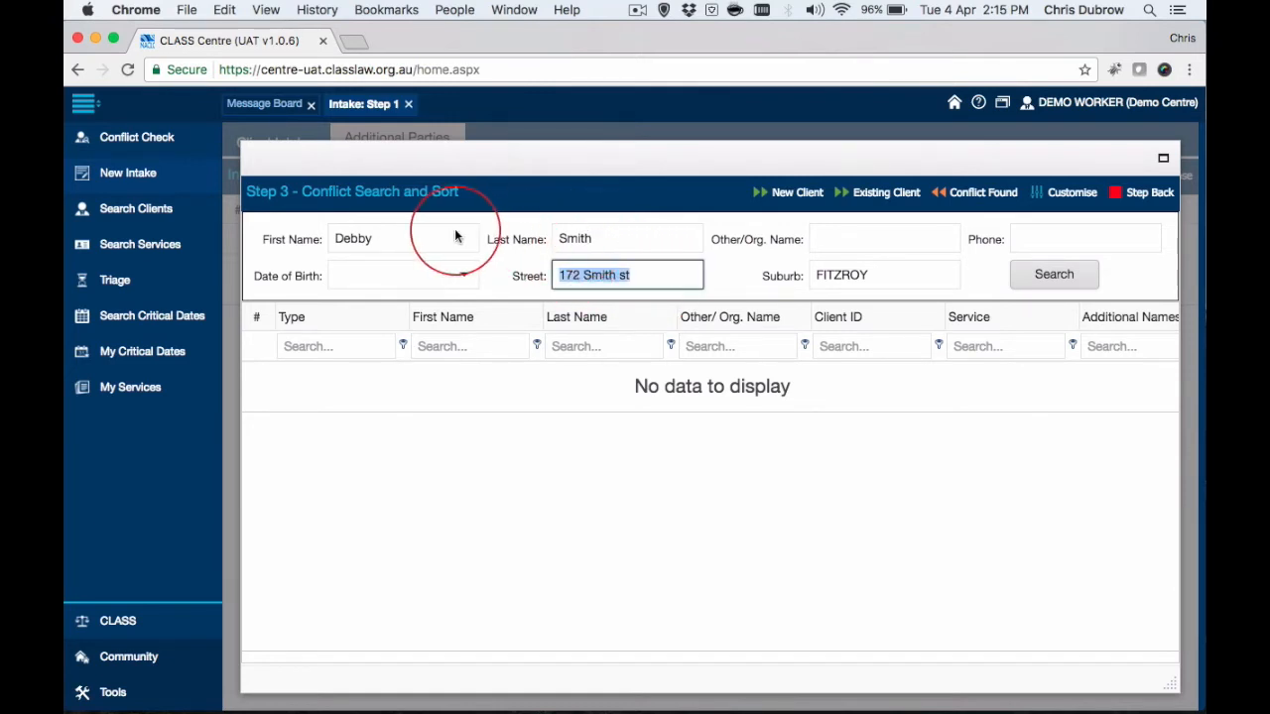
{"action": "key", "text": "BackSpace"}
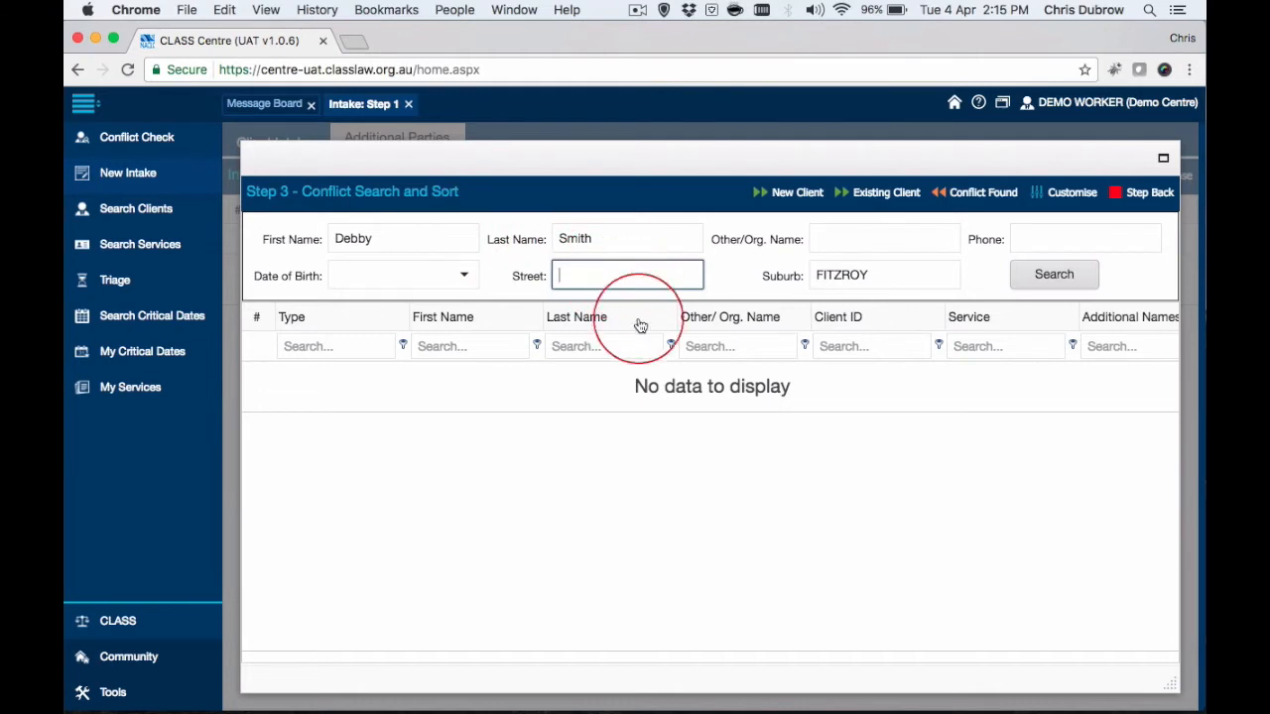
{"action": "left_click_drag", "start_coordinate": [887, 275], "coordinate": [802, 256]}
{"action": "left_click", "coordinate": [879, 275]}
{"action": "key", "text": "BackSpace"}
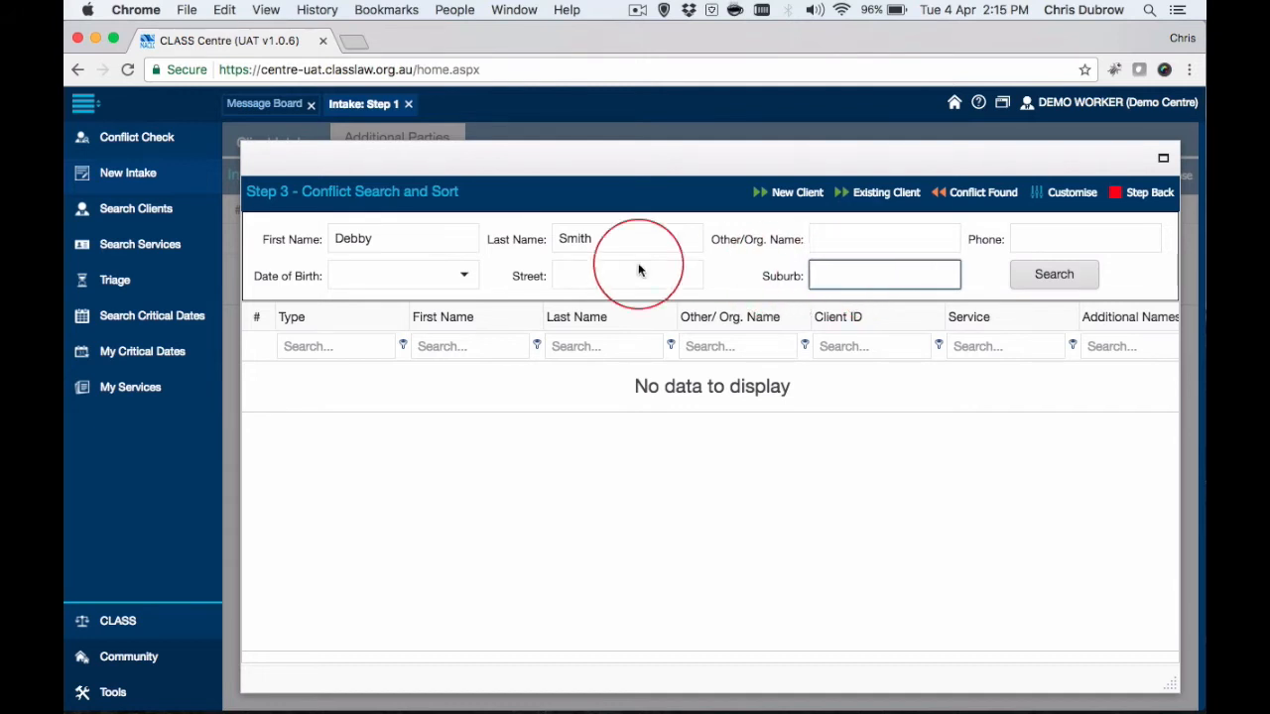
Shorten the first name criterion to its first three letters, run the conflict search and examine the matches' additional names and phones.
{"action": "left_click", "coordinate": [394, 236]}
{"action": "key", "text": "BackSpace"}
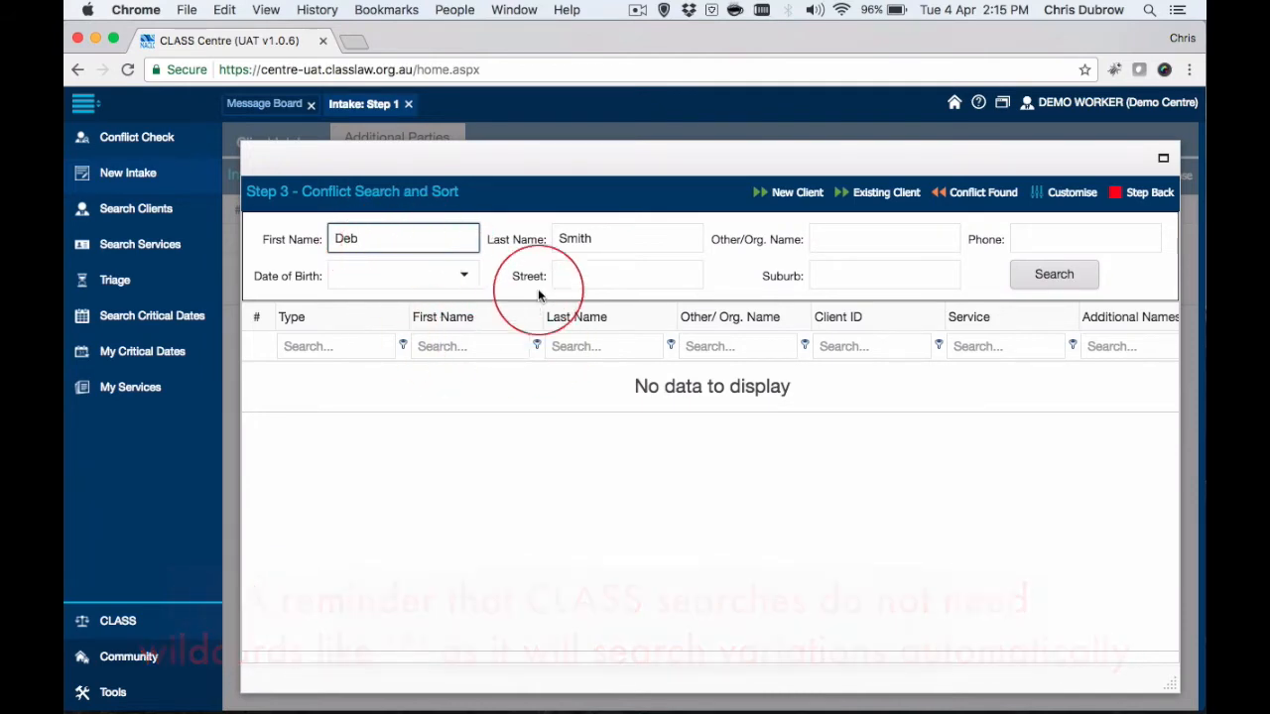
{"action": "left_click", "coordinate": [1051, 275]}
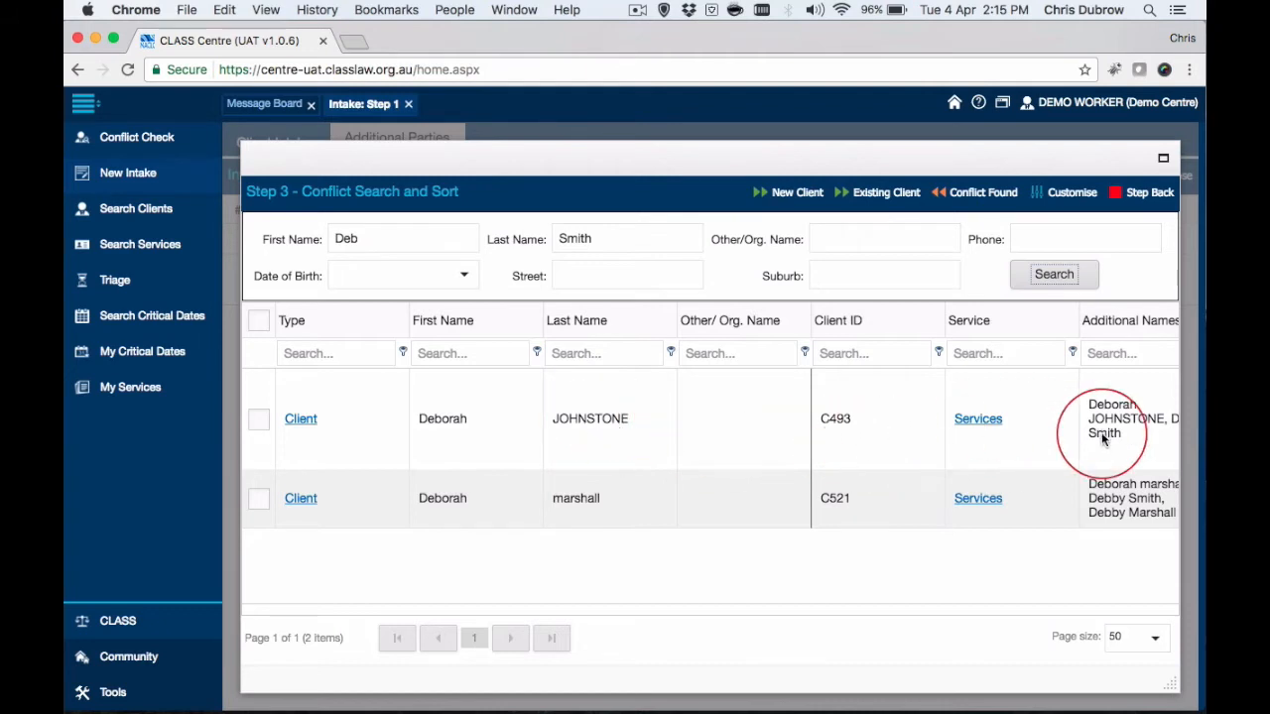
{"action": "scroll", "coordinate": [1134, 426], "scroll_direction": "right", "scroll_amount": 3}
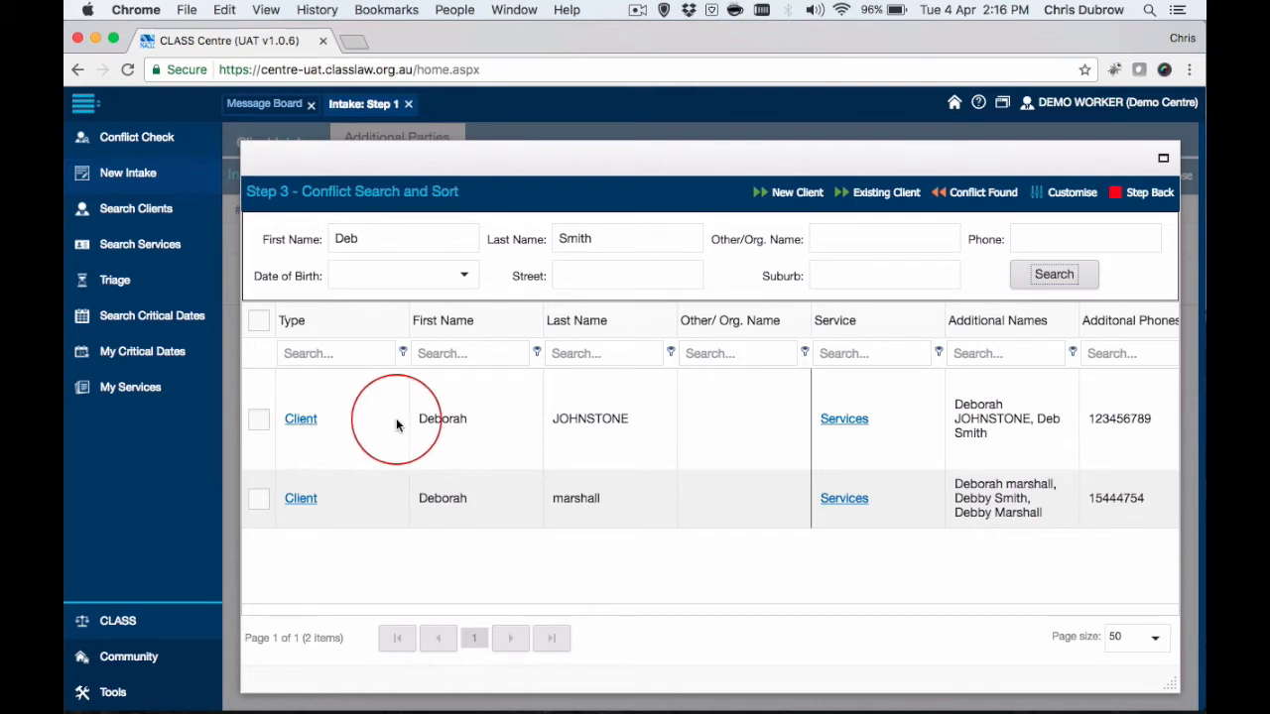
Match the intake to the first listed existing client, saving the entered information as additional detail instead of primary.
{"action": "left_click", "coordinate": [261, 422]}
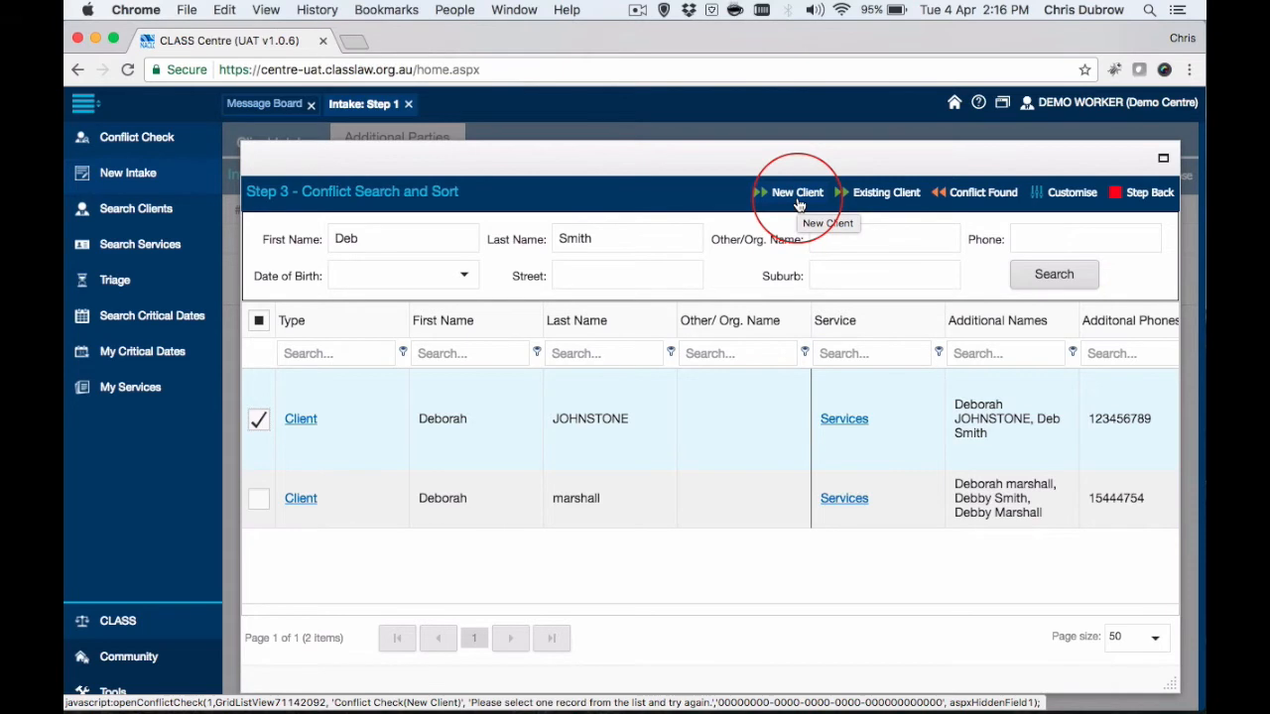
{"action": "left_click", "coordinate": [886, 195]}
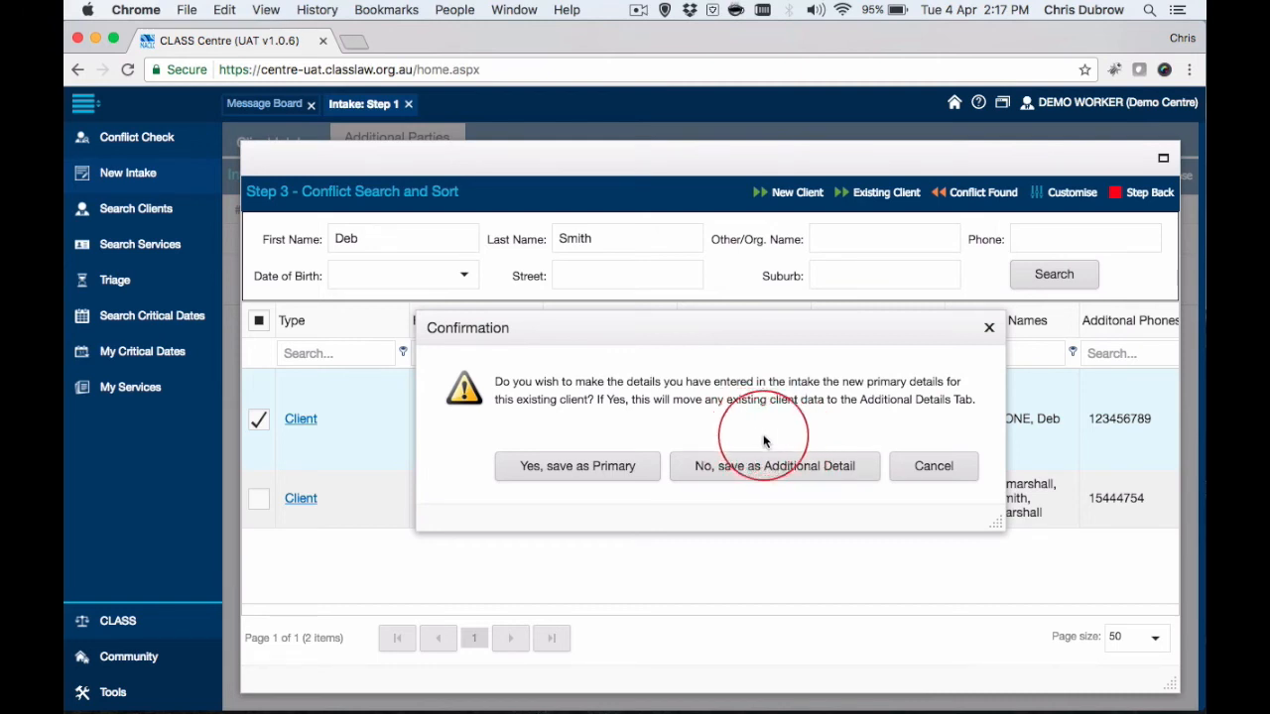
{"action": "left_click", "coordinate": [780, 472]}
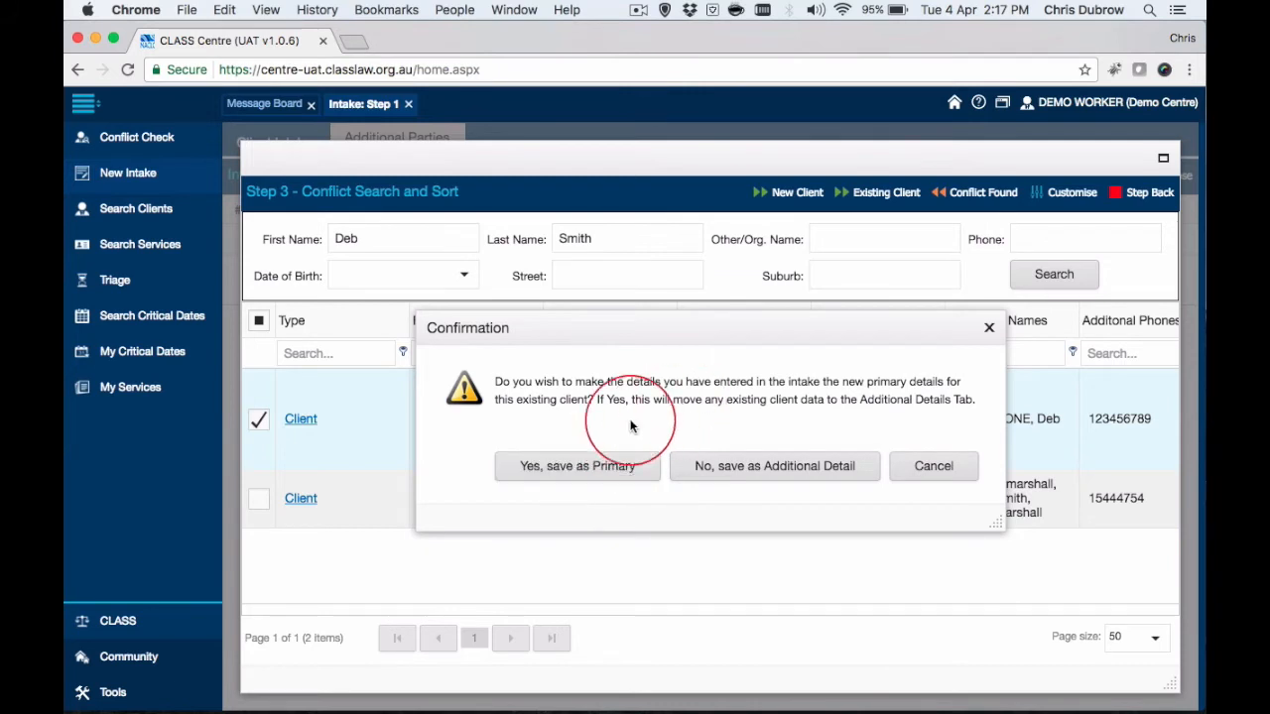
{"action": "left_click", "coordinate": [791, 472]}
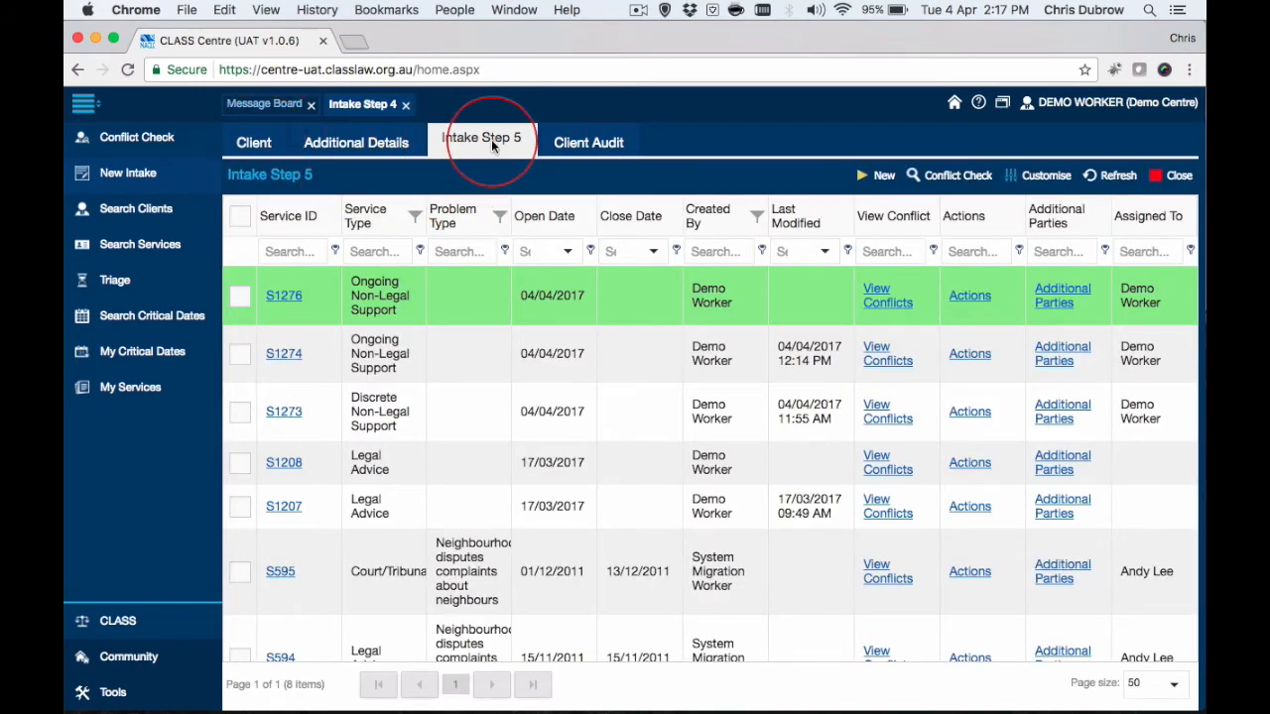
Look through the client's services in Intake Step 5 and open the highlighted Ongoing Non-Legal Support service.
{"action": "scroll", "coordinate": [547, 368], "scroll_direction": "down", "scroll_amount": 2}
{"action": "scroll", "coordinate": [549, 357], "scroll_direction": "up", "scroll_amount": 2}
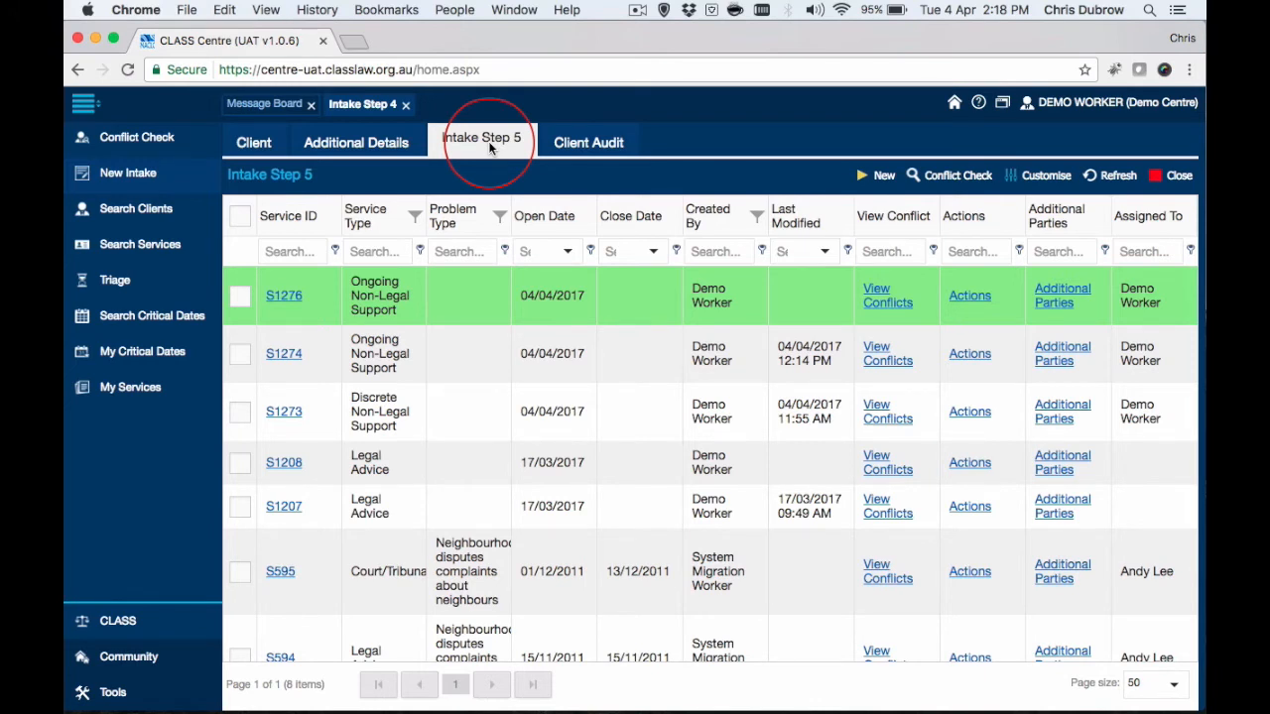
{"action": "left_click", "coordinate": [285, 297]}
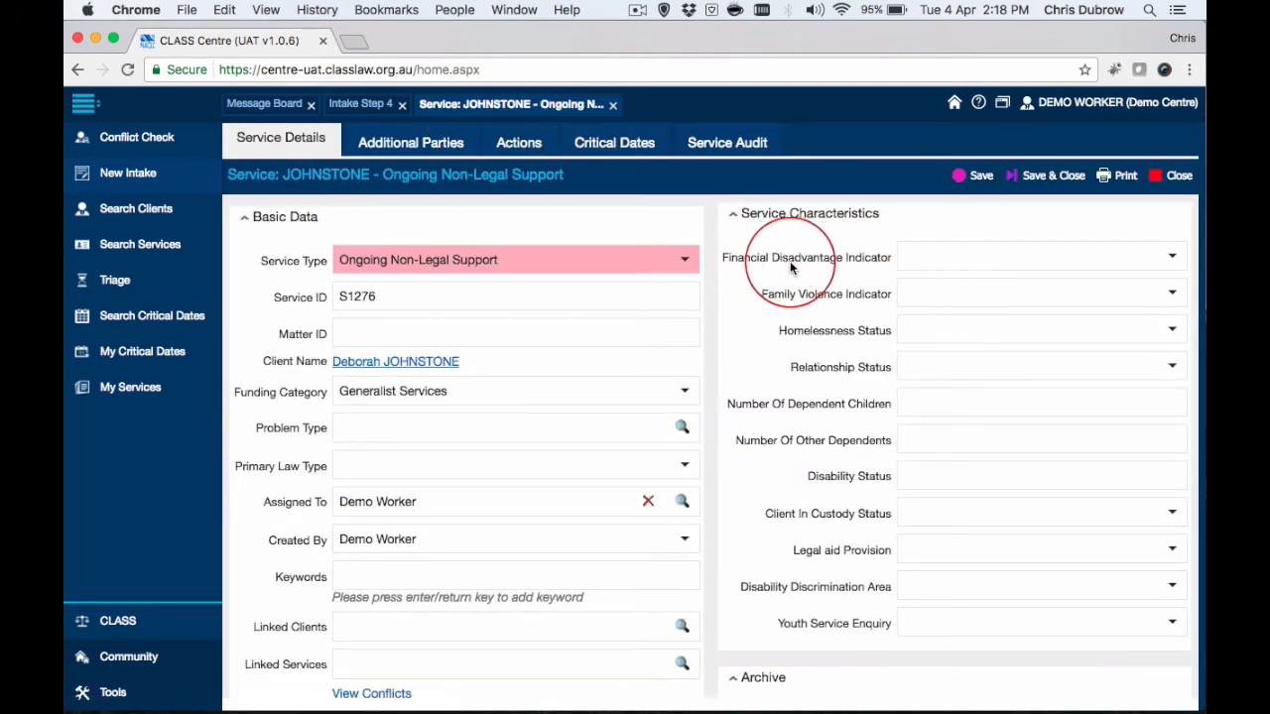
Set Financial Disadvantage Indicator to Centrelink benefit, Family Violence Indicator to Yes and Homelessness Status to No, and try to save the service.
{"action": "left_click", "coordinate": [946, 254]}
{"action": "left_click", "coordinate": [913, 369]}
{"action": "left_click", "coordinate": [952, 292]}
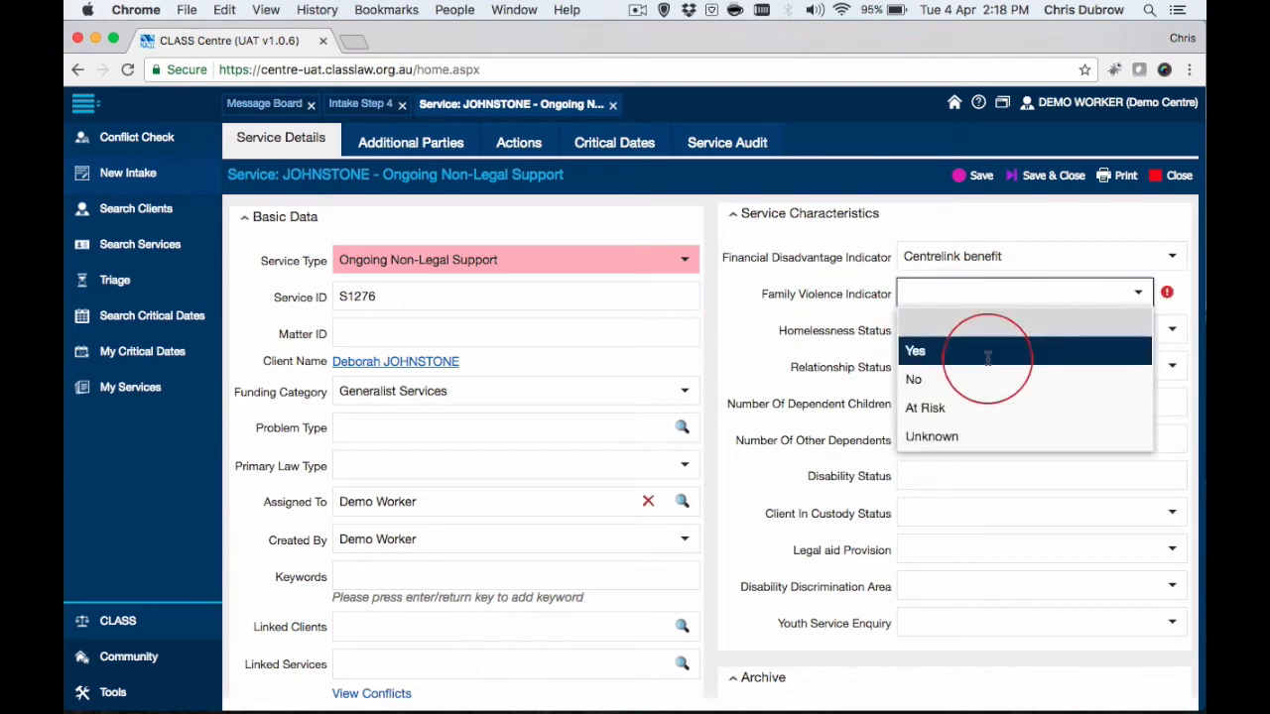
{"action": "left_click", "coordinate": [987, 355]}
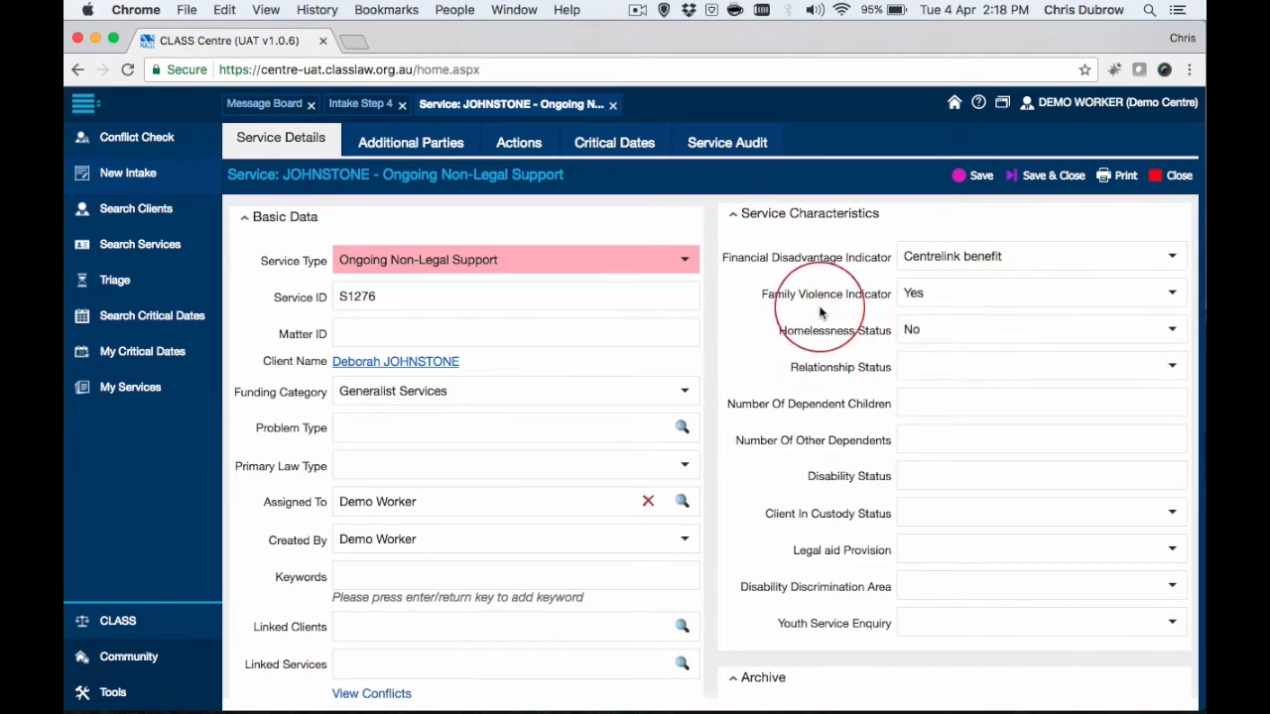
{"action": "scroll", "coordinate": [833, 310], "scroll_direction": "down", "scroll_amount": 3}
{"action": "scroll", "coordinate": [831, 308], "scroll_direction": "up", "scroll_amount": 2}
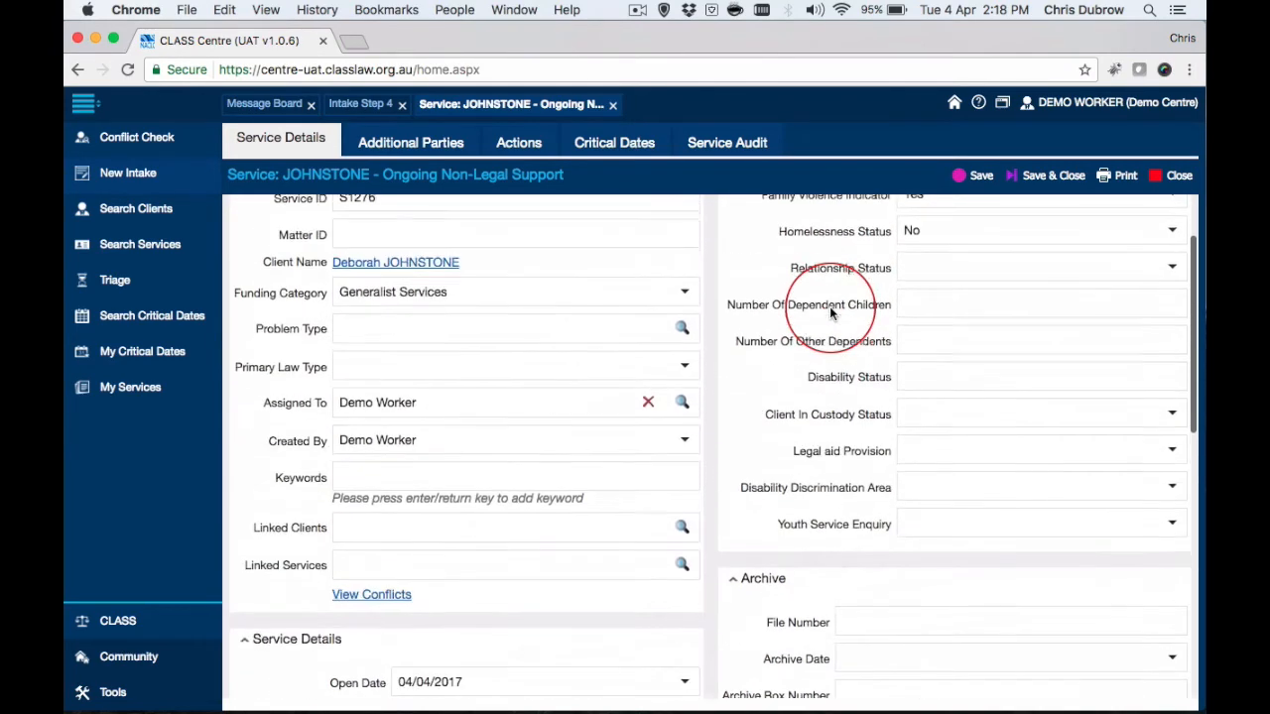
{"action": "scroll", "coordinate": [830, 335], "scroll_direction": "up", "scroll_amount": 1}
{"action": "scroll", "coordinate": [789, 453], "scroll_direction": "down", "scroll_amount": 4}
{"action": "scroll", "coordinate": [789, 453], "scroll_direction": "up", "scroll_amount": 4}
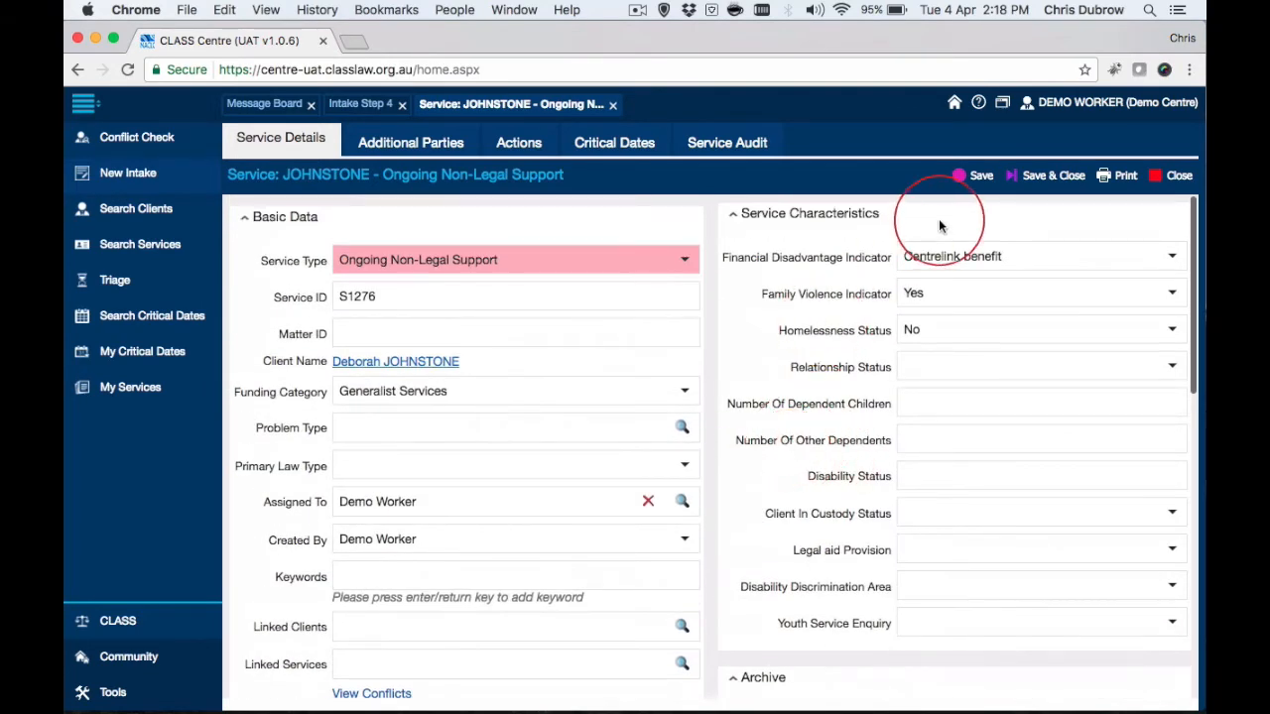
{"action": "left_click", "coordinate": [981, 188]}
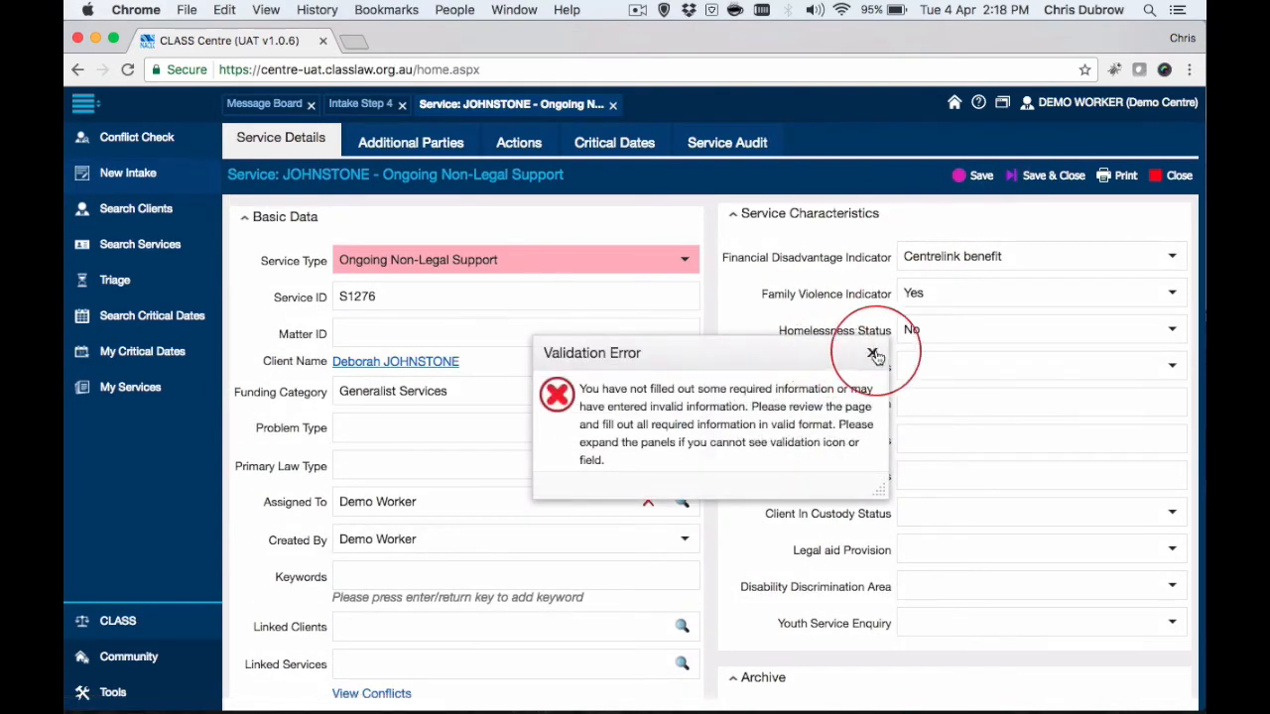
{"action": "left_click", "coordinate": [873, 354]}
Set the service's Mode of Service Delivery to Telephone, then save and close the service.
{"action": "scroll", "coordinate": [803, 368], "scroll_direction": "down", "scroll_amount": 5}
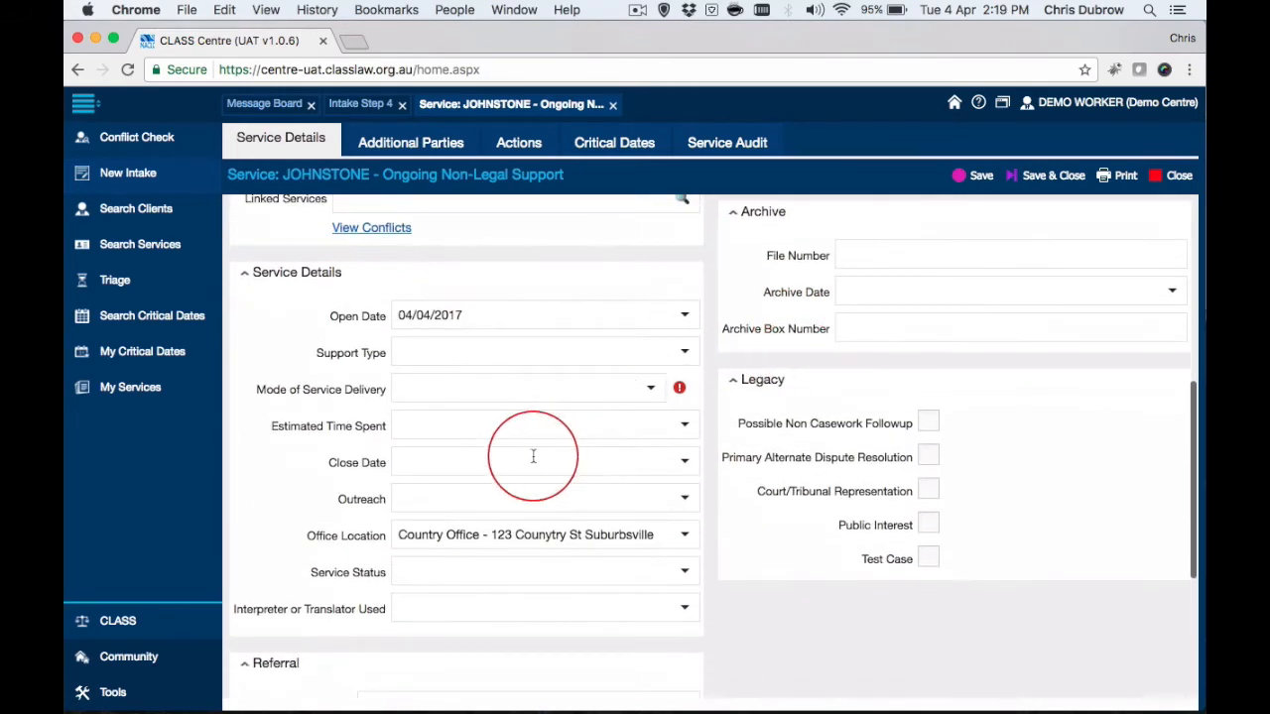
{"action": "left_click", "coordinate": [602, 380]}
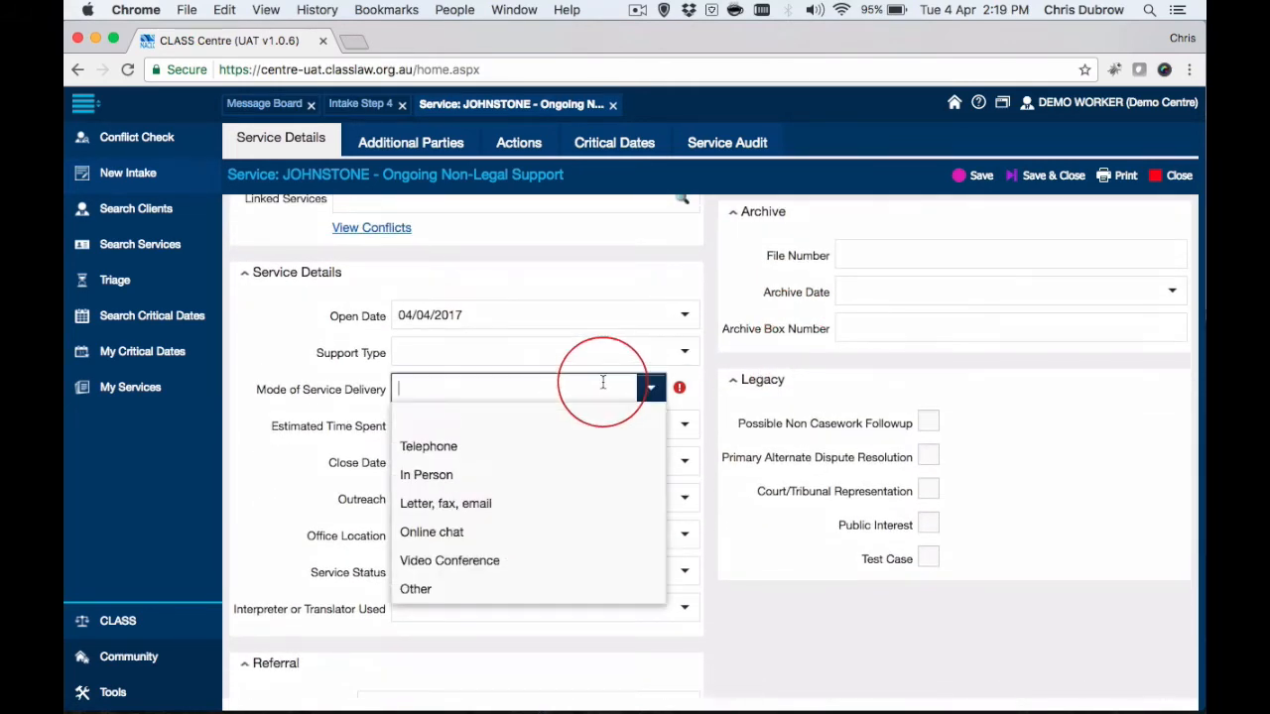
{"action": "left_click", "coordinate": [518, 449]}
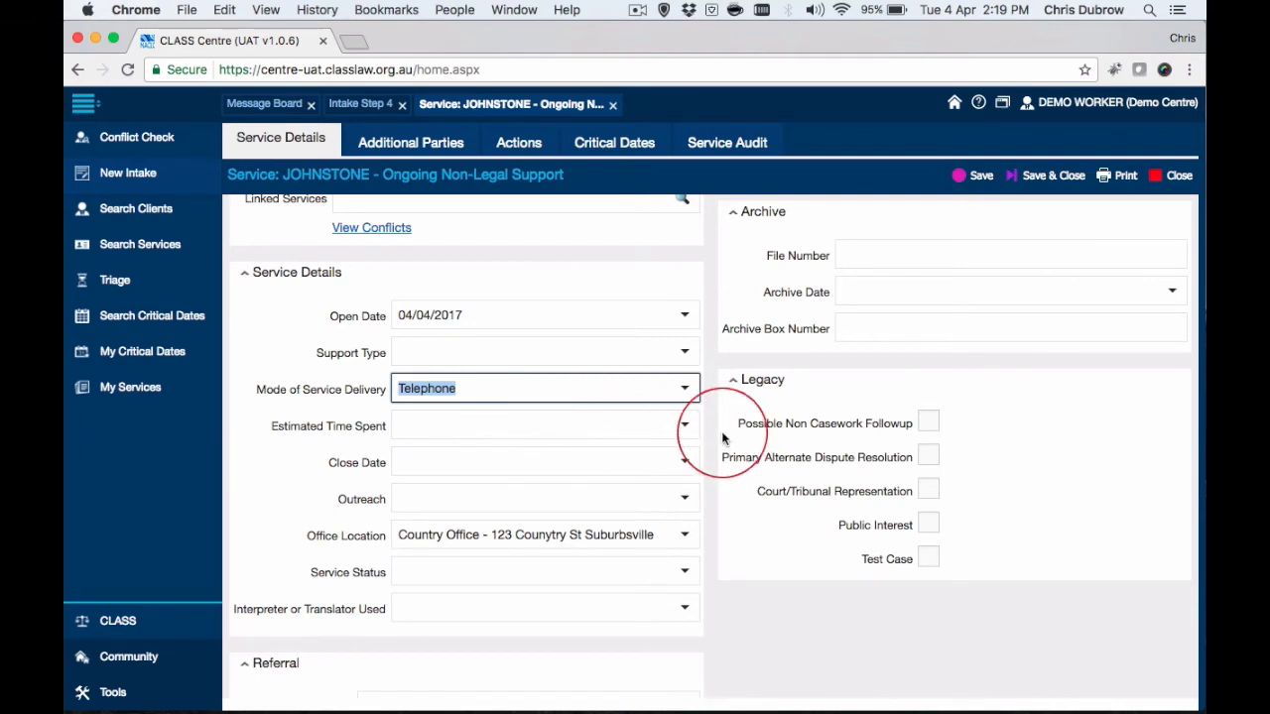
{"action": "scroll", "coordinate": [716, 438], "scroll_direction": "up", "scroll_amount": 4}
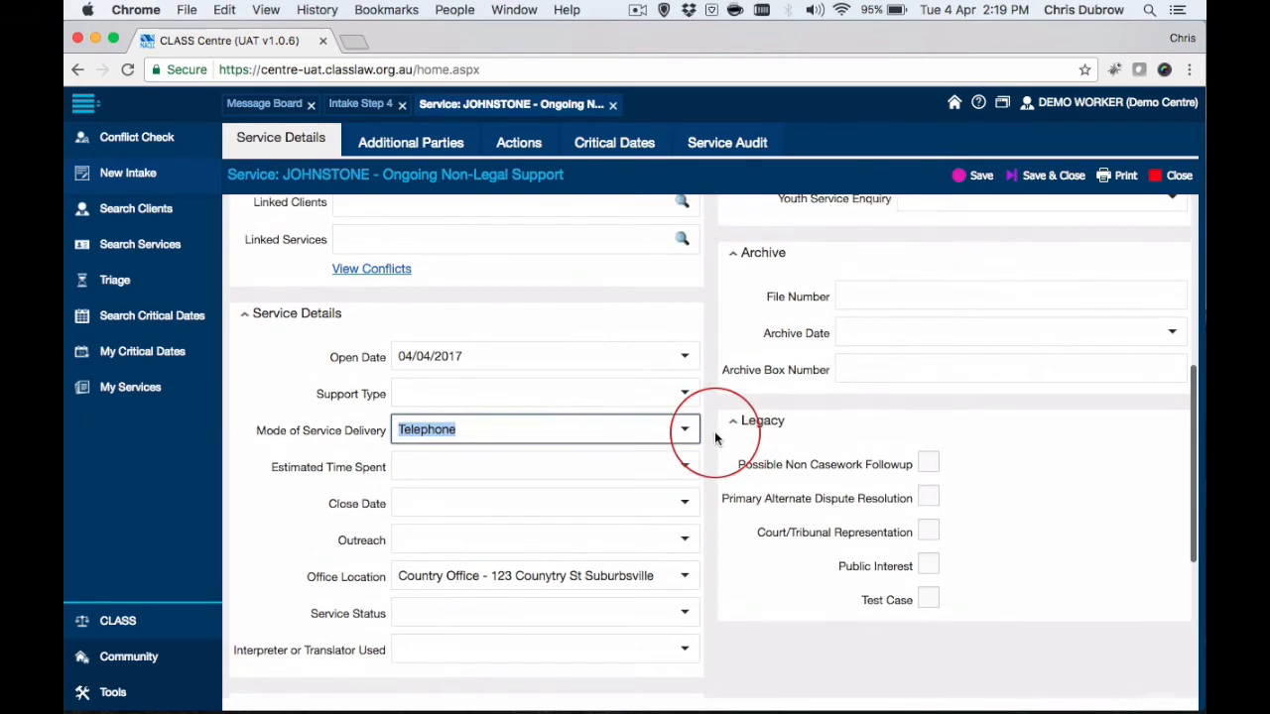
{"action": "scroll", "coordinate": [716, 438], "scroll_direction": "up", "scroll_amount": 7}
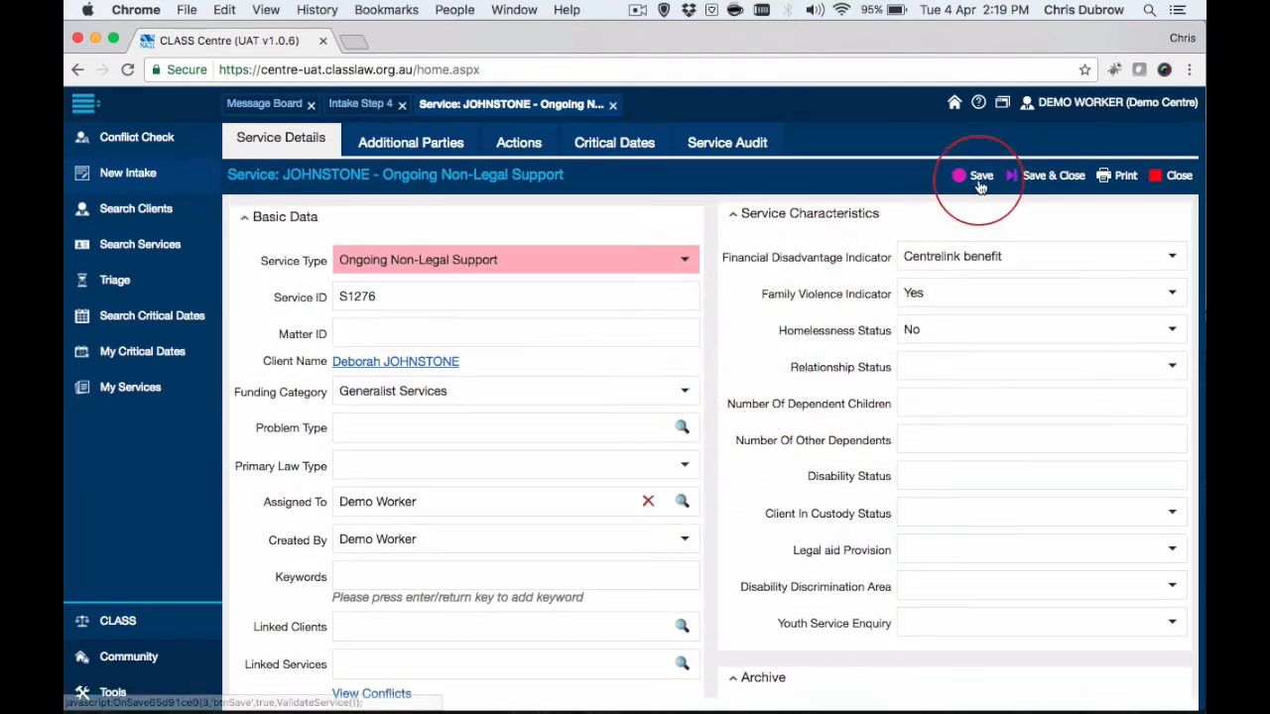
{"action": "left_click", "coordinate": [1070, 177]}
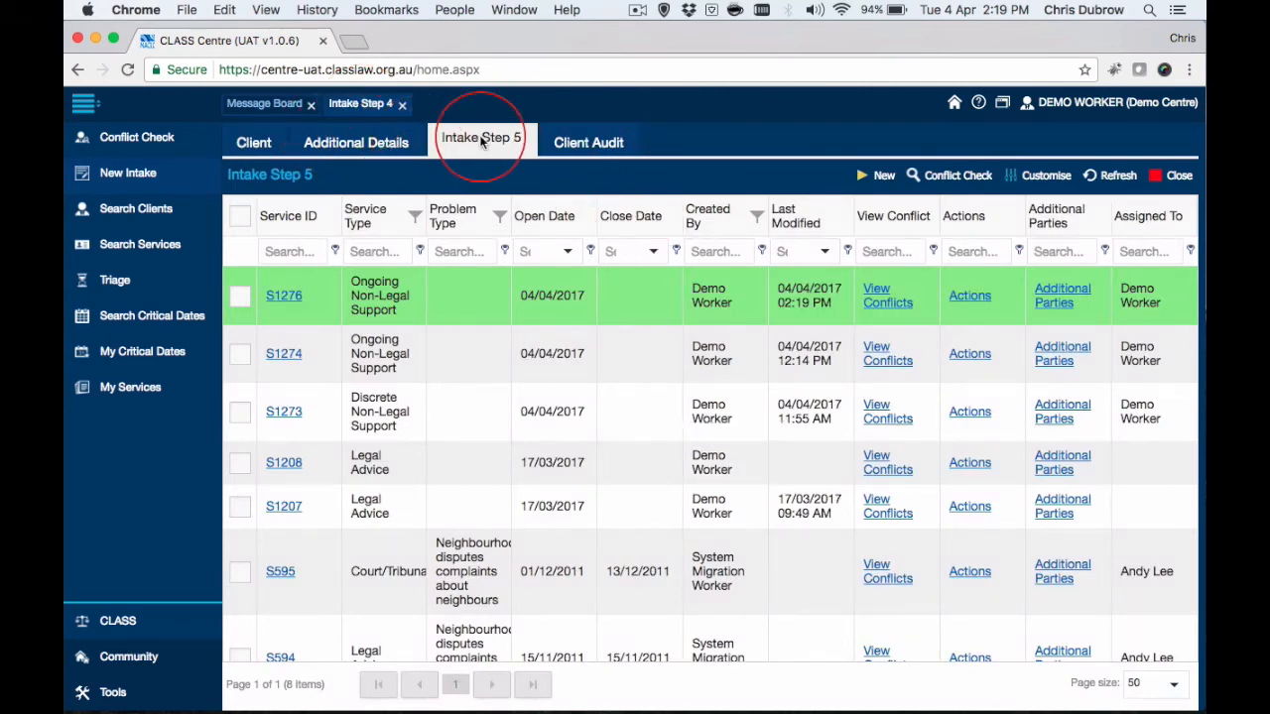
Examine the client's main record and its additional names, addresses, emails and phone numbers.
{"action": "left_click", "coordinate": [253, 144]}
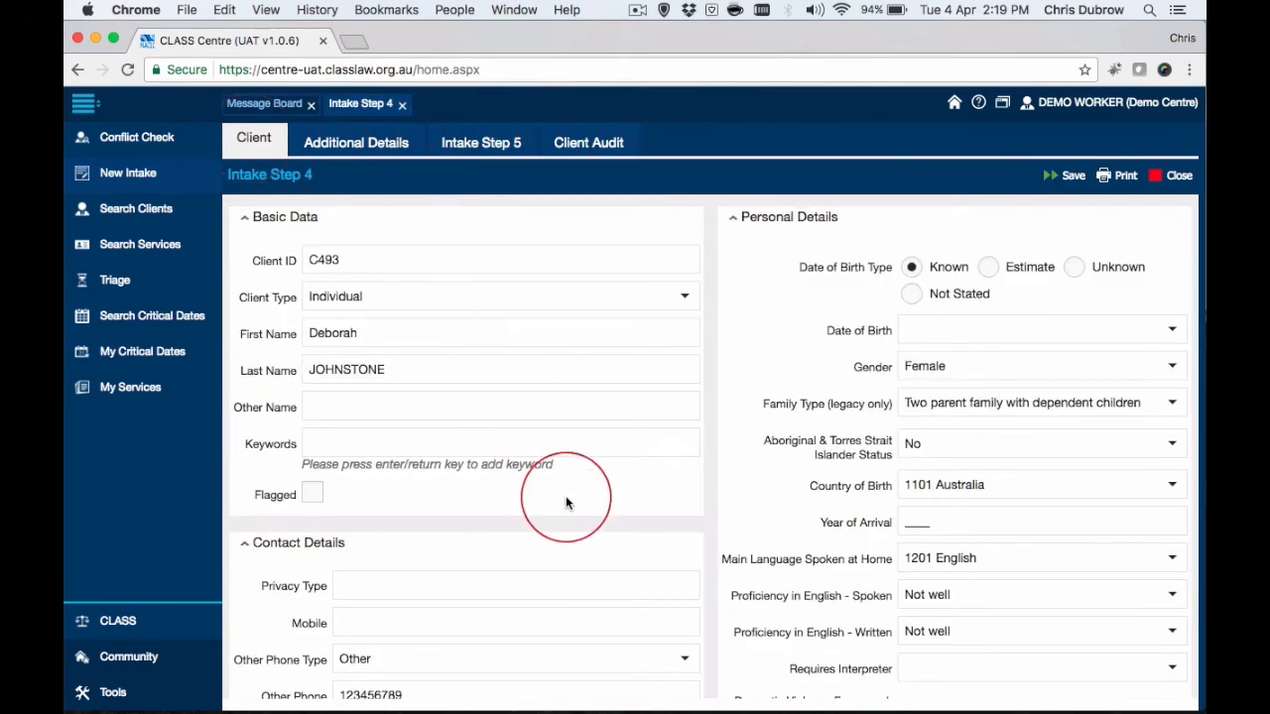
{"action": "scroll", "coordinate": [565, 496], "scroll_direction": "down", "scroll_amount": 3}
{"action": "scroll", "coordinate": [566, 495], "scroll_direction": "up", "scroll_amount": 5}
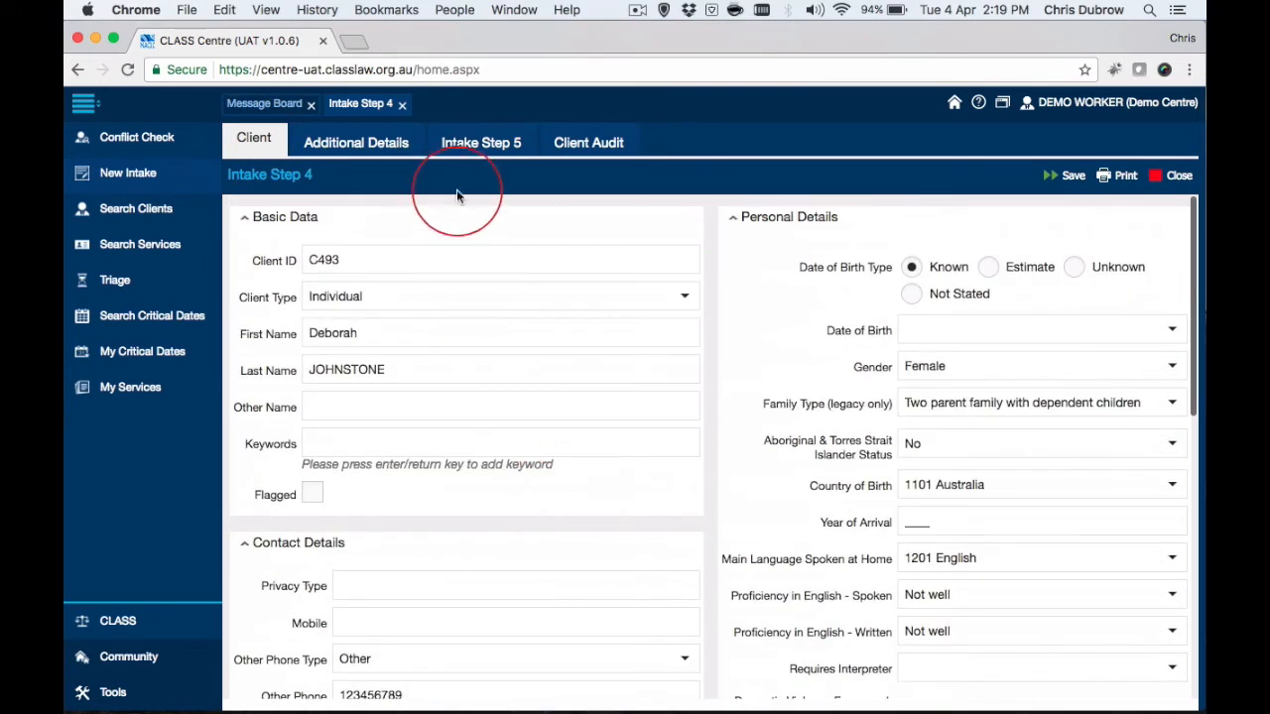
{"action": "left_click", "coordinate": [372, 149]}
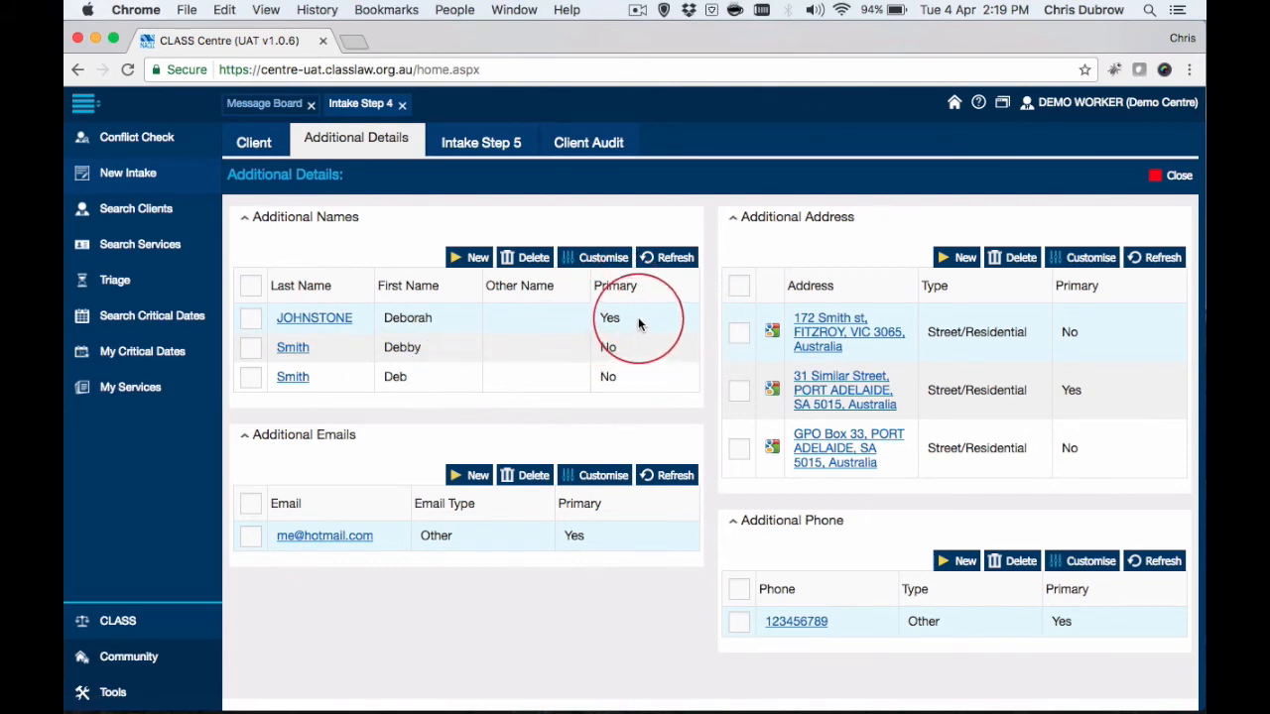
Save the client record in Intake Step 4 and reopen its additional details to check the stored addresses.
{"action": "left_click", "coordinate": [254, 144]}
{"action": "left_click", "coordinate": [1069, 176]}
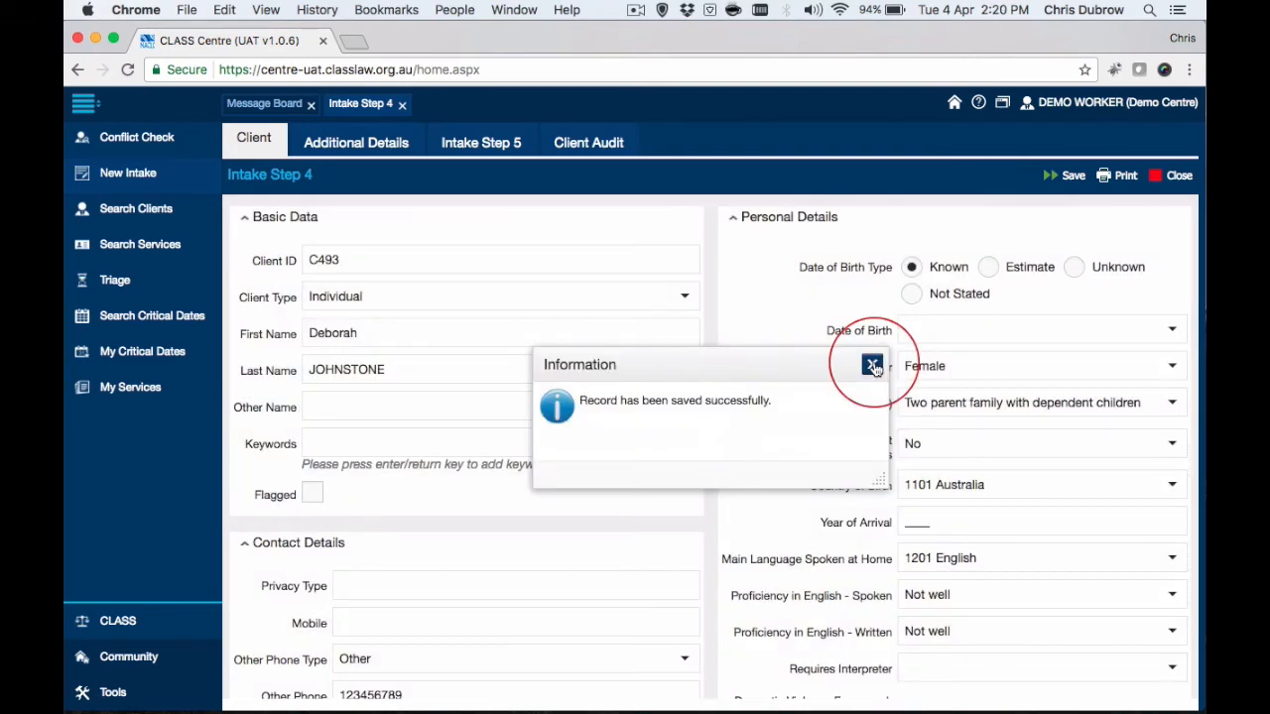
{"action": "left_click", "coordinate": [873, 366]}
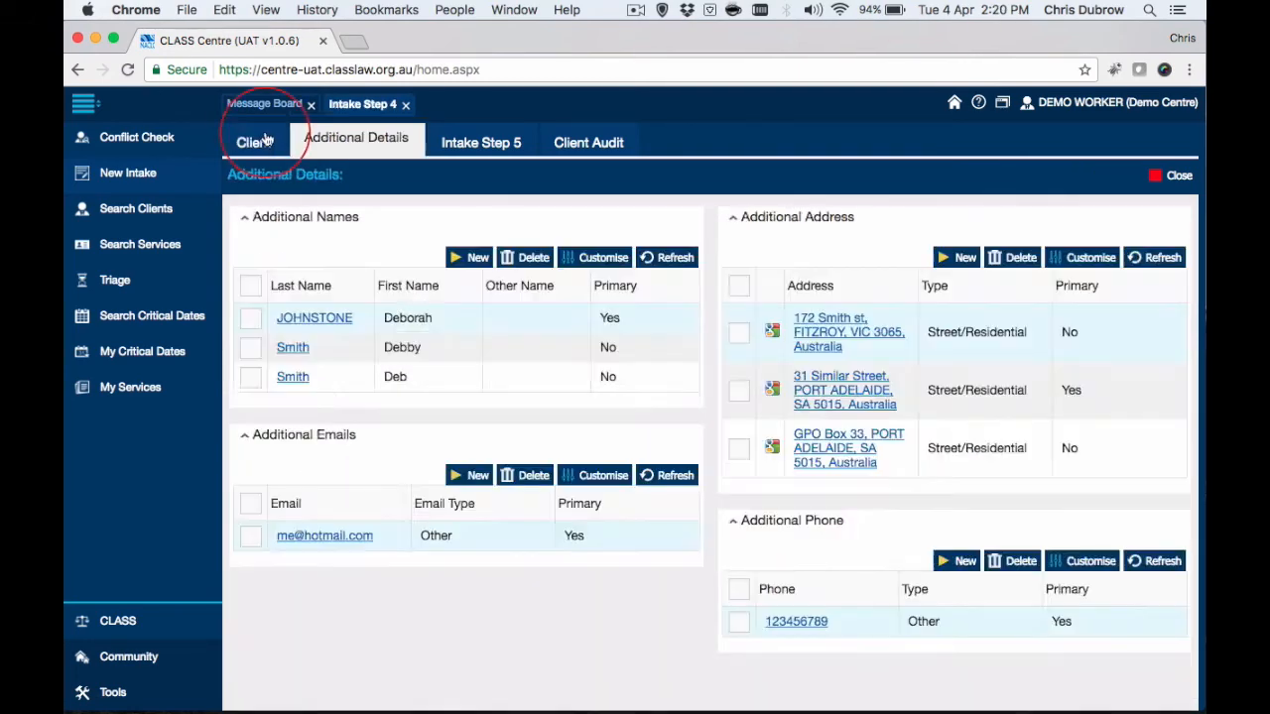
{"action": "left_click", "coordinate": [262, 138]}
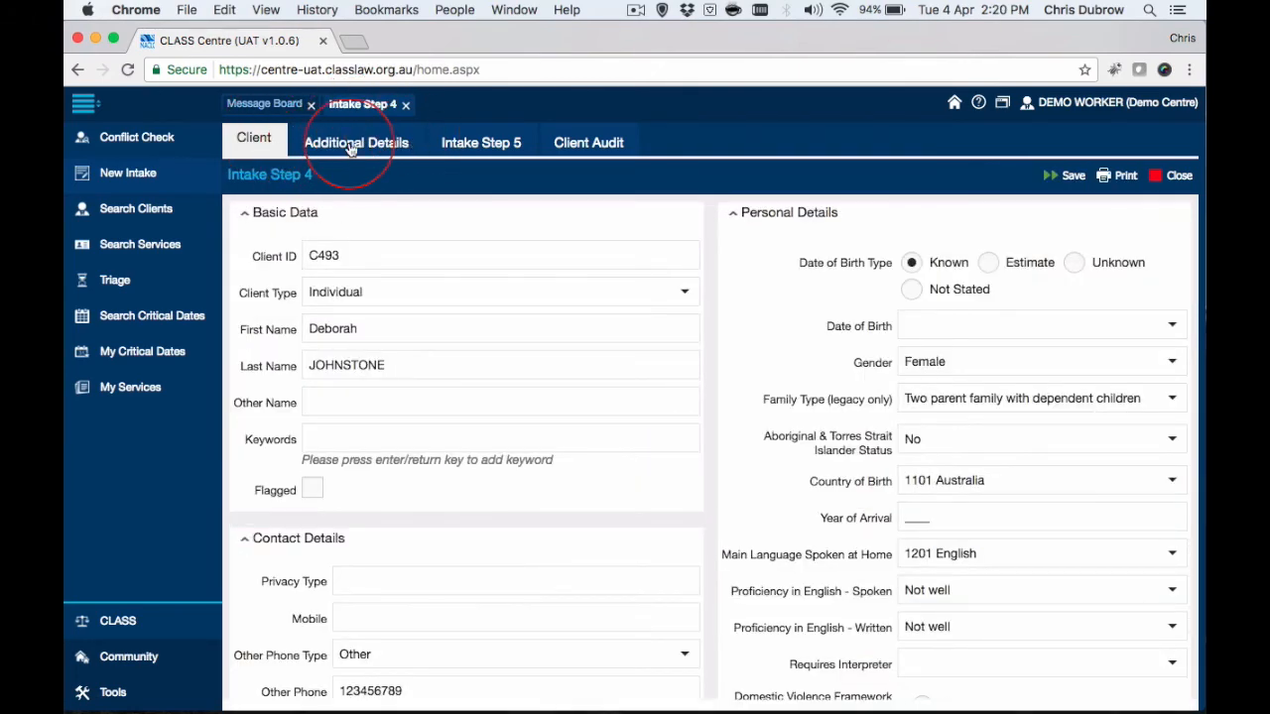
{"action": "left_click", "coordinate": [353, 143]}
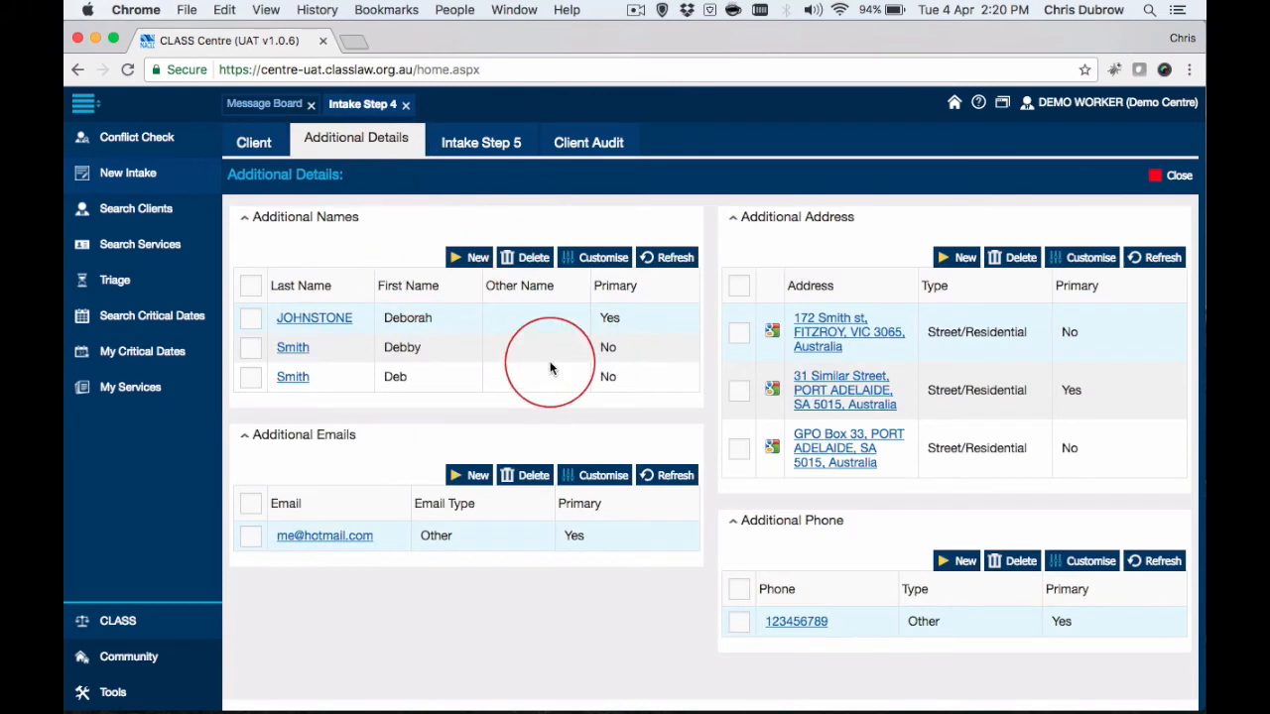
Mark the client's Victorian residential address as the primary address, then save and close its details.
{"action": "left_click", "coordinate": [828, 337]}
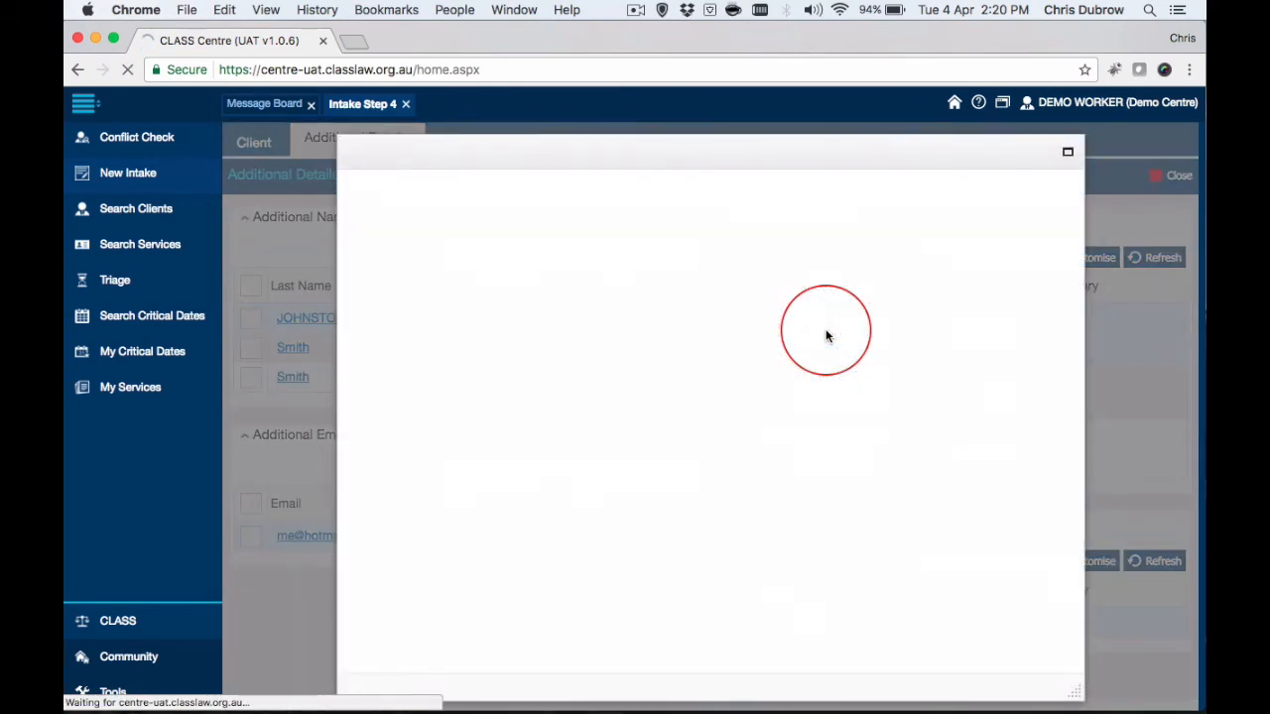
{"action": "left_click", "coordinate": [427, 466]}
{"action": "left_click", "coordinate": [831, 189]}
{"action": "left_click", "coordinate": [990, 185]}
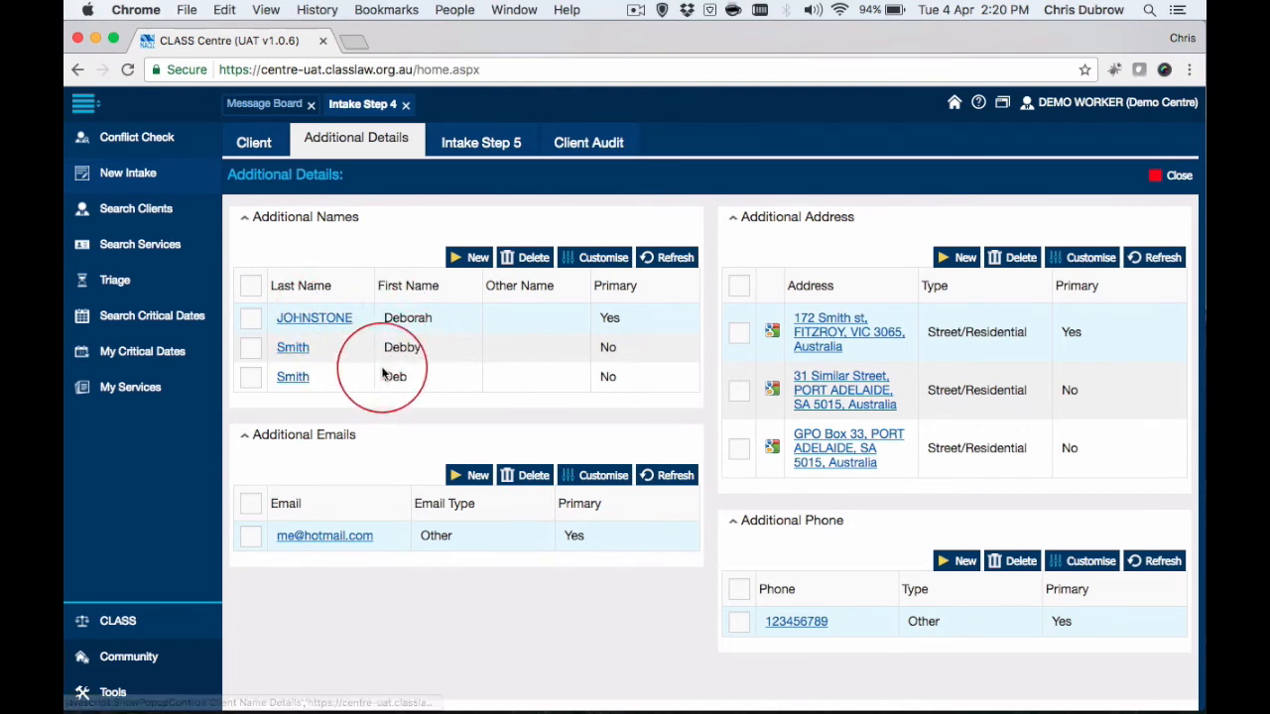
Change the last additional name entry to the client's full first name, save it as primary, and close Intake Step 4.
{"action": "left_click", "coordinate": [293, 378]}
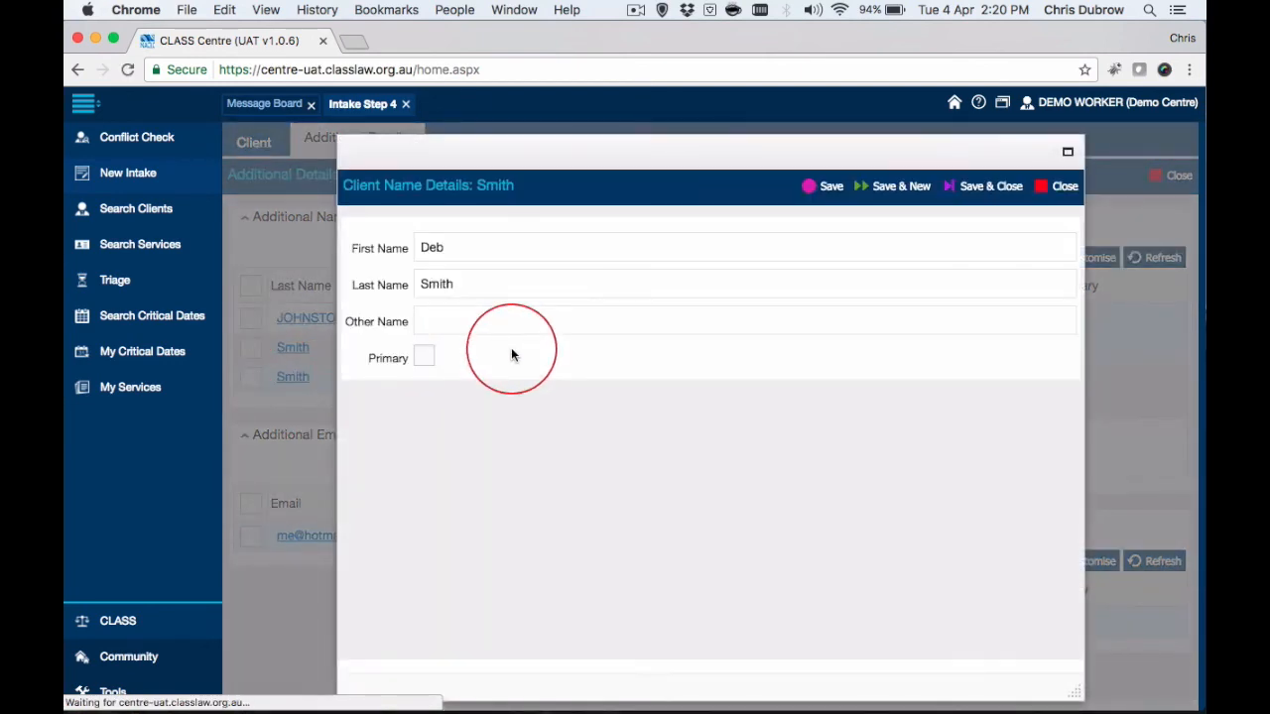
{"action": "left_click", "coordinate": [470, 250]}
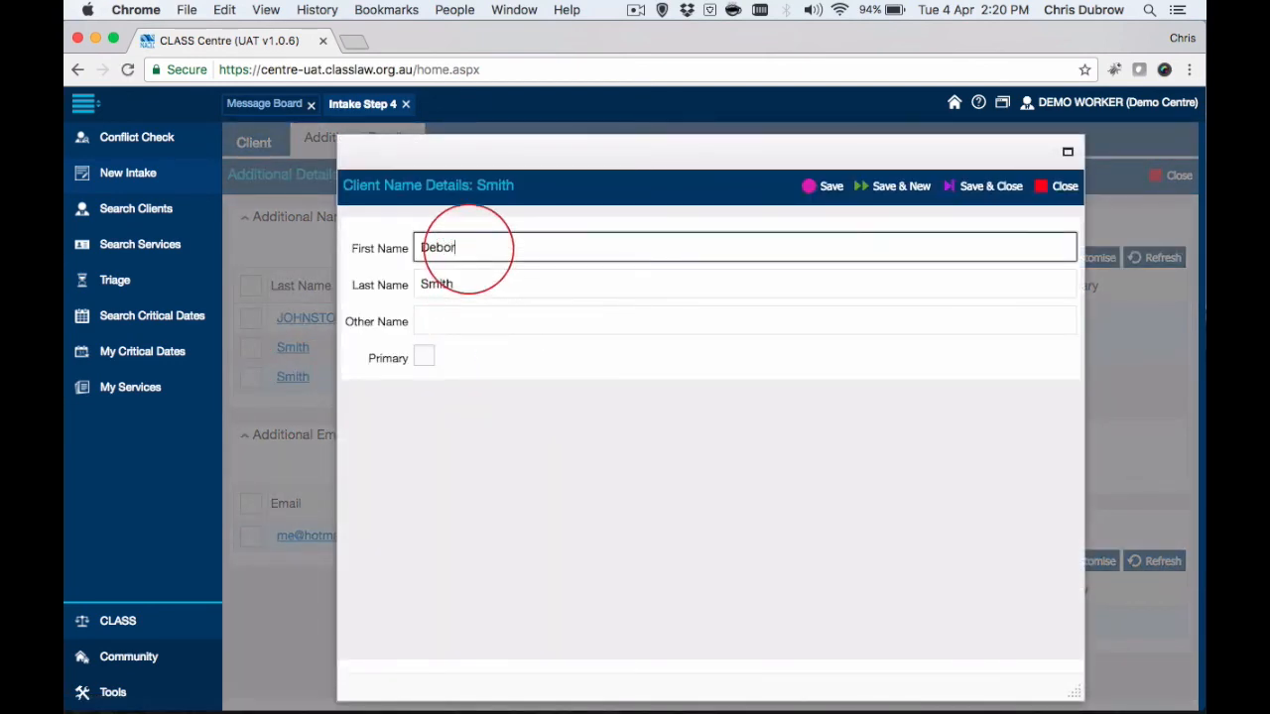
{"action": "left_click", "coordinate": [424, 358]}
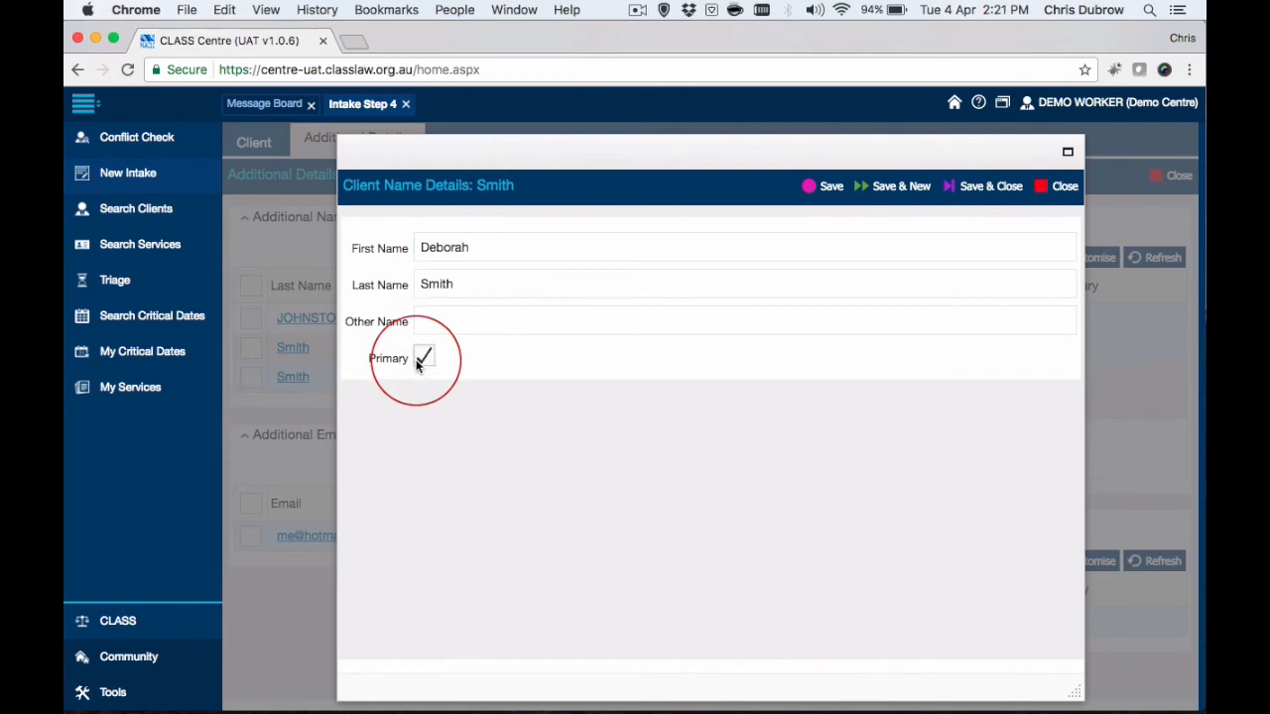
{"action": "left_click", "coordinate": [981, 188]}
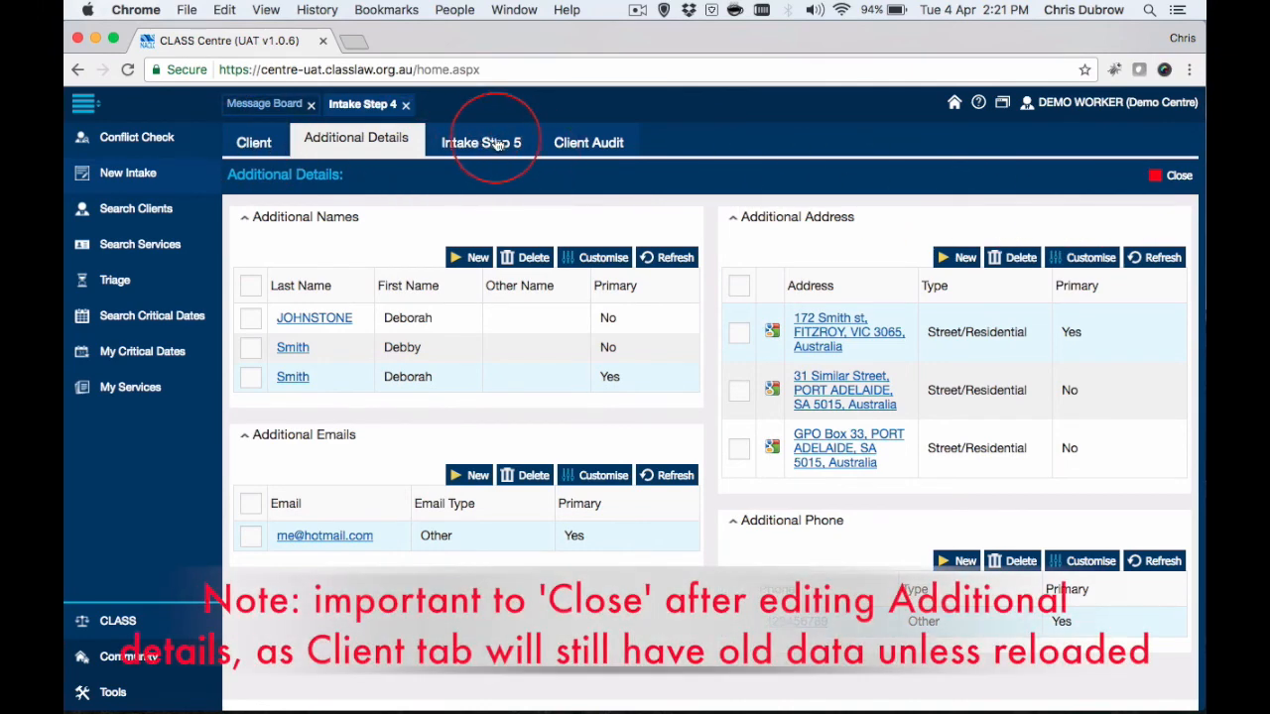
{"action": "left_click", "coordinate": [1180, 177]}
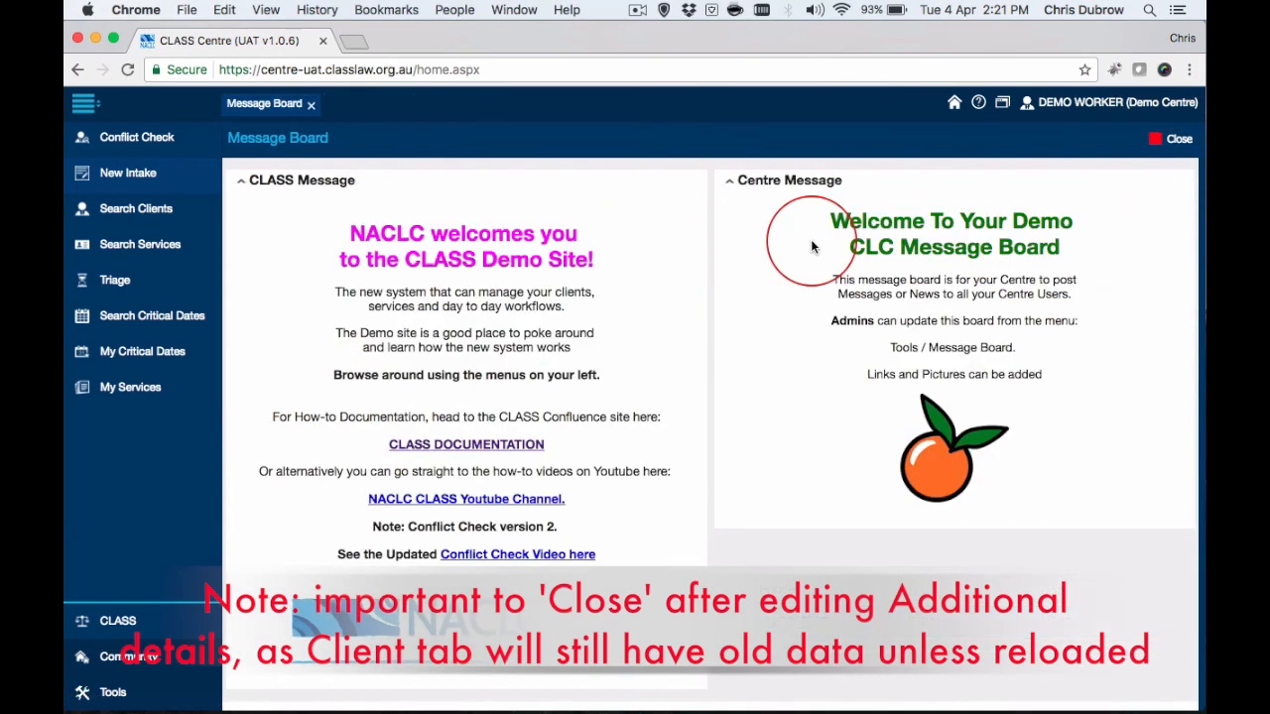
Run a new conflict check on the client's last name and open the updated client's record from the results.
{"action": "left_click", "coordinate": [136, 140]}
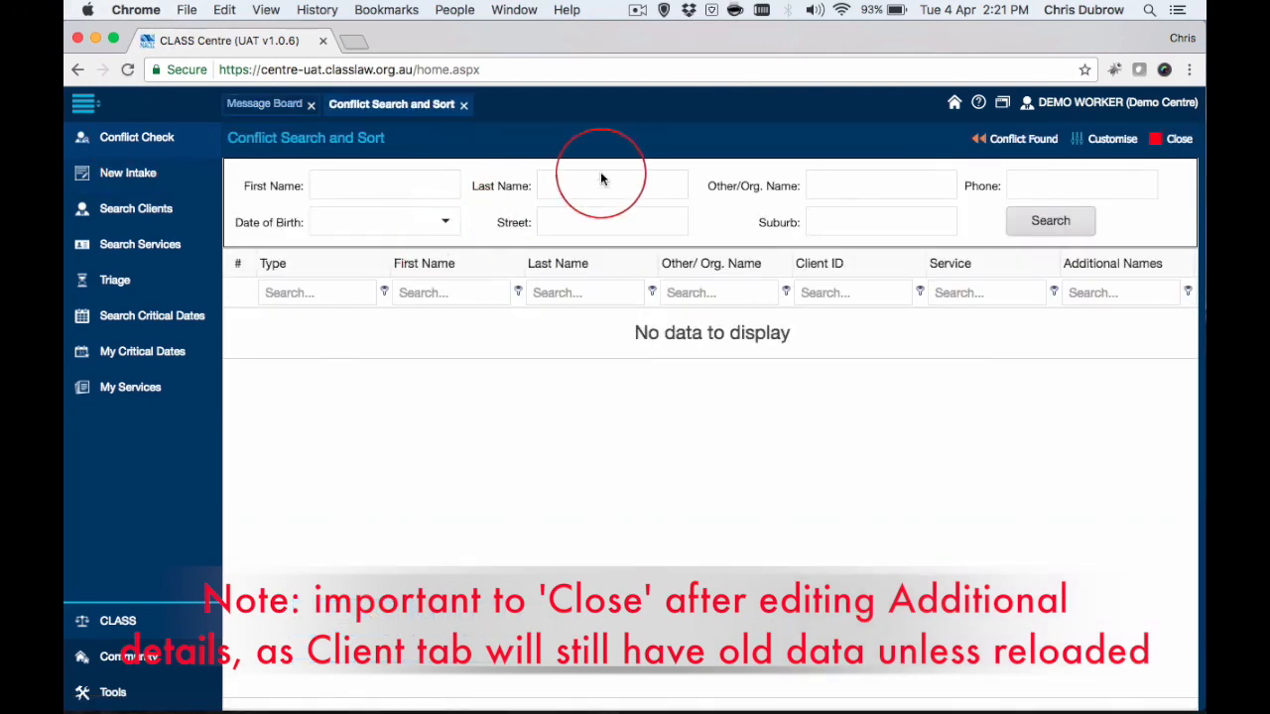
{"action": "left_click", "coordinate": [577, 190]}
{"action": "type", "text": "Smith"}
{"action": "left_click", "coordinate": [1042, 224]}
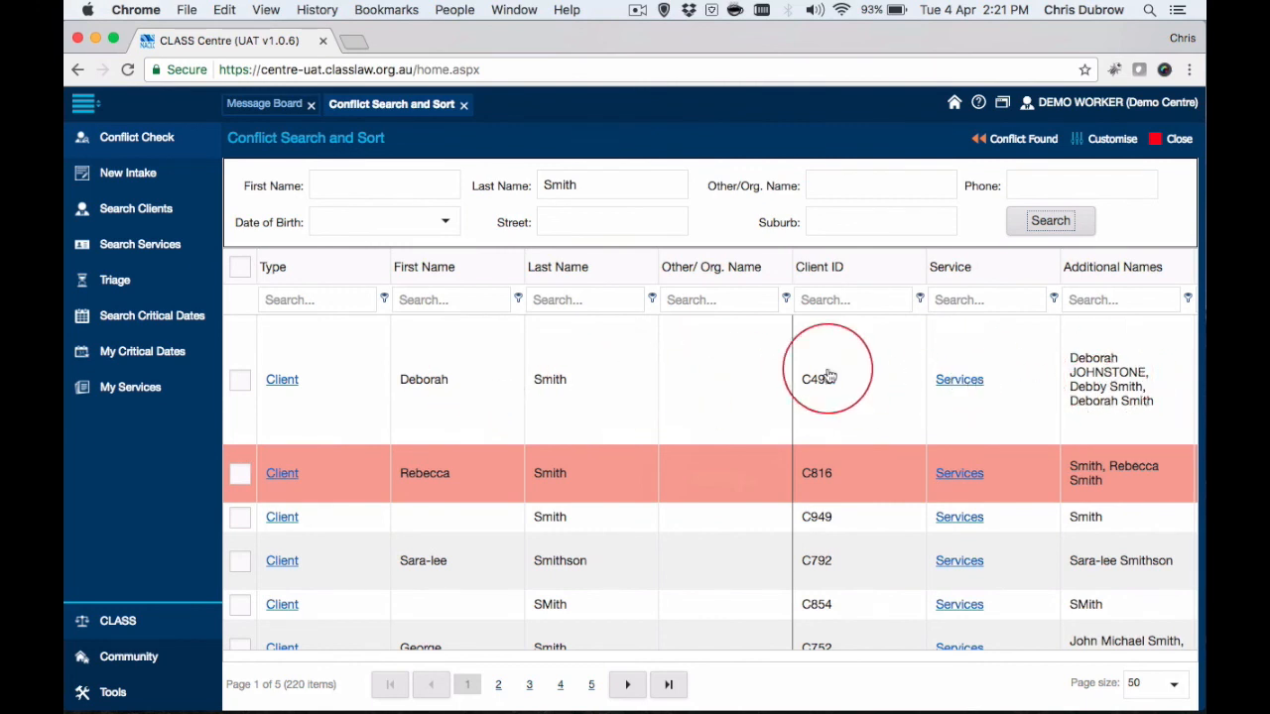
{"action": "left_click", "coordinate": [282, 379]}
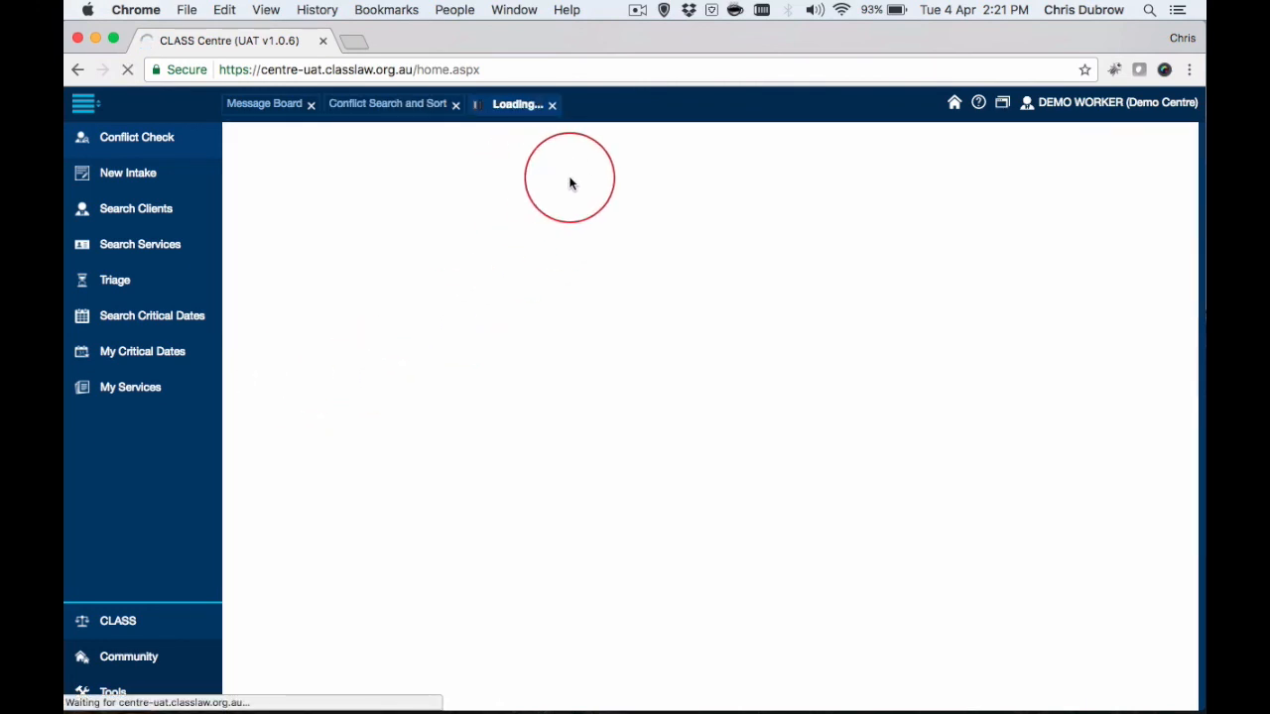
Examine the reopened record's basic data and contact details, its client services, and its additional names and addresses.
{"action": "scroll", "coordinate": [363, 349], "scroll_direction": "down", "scroll_amount": 10}
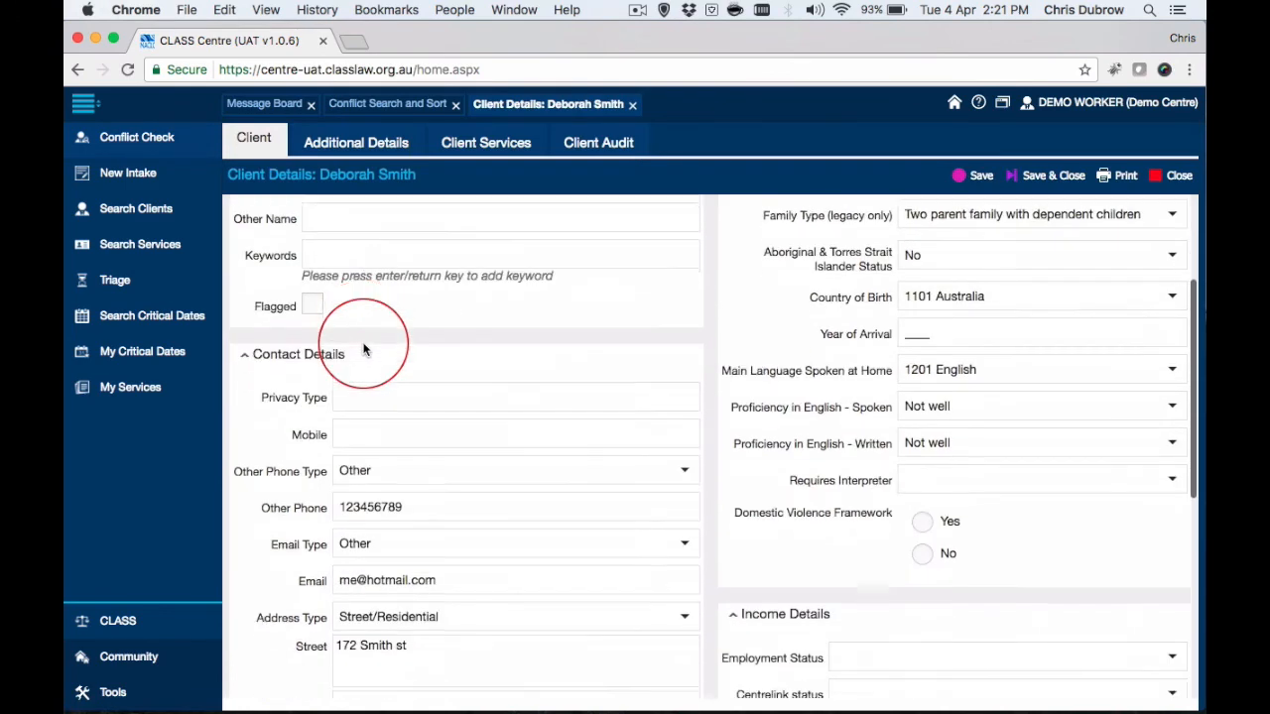
{"action": "scroll", "coordinate": [595, 538], "scroll_direction": "up", "scroll_amount": 10}
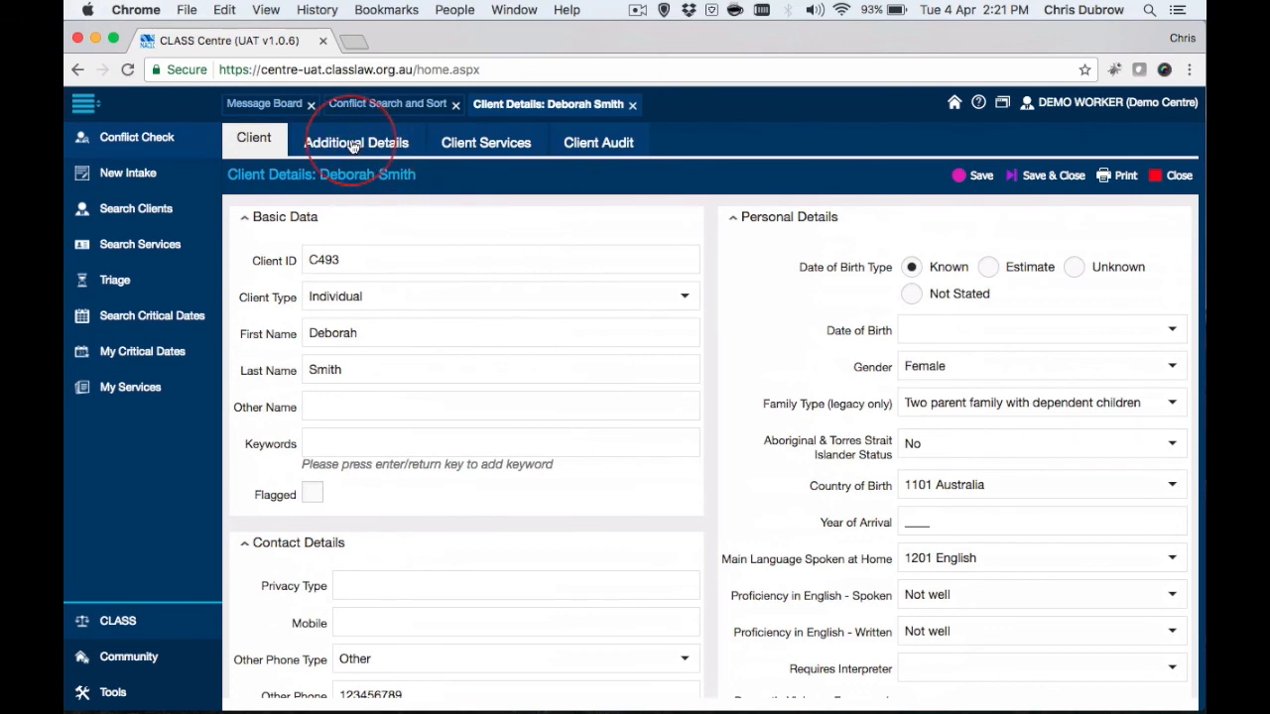
{"action": "scroll", "coordinate": [552, 483], "scroll_direction": "down", "scroll_amount": 5}
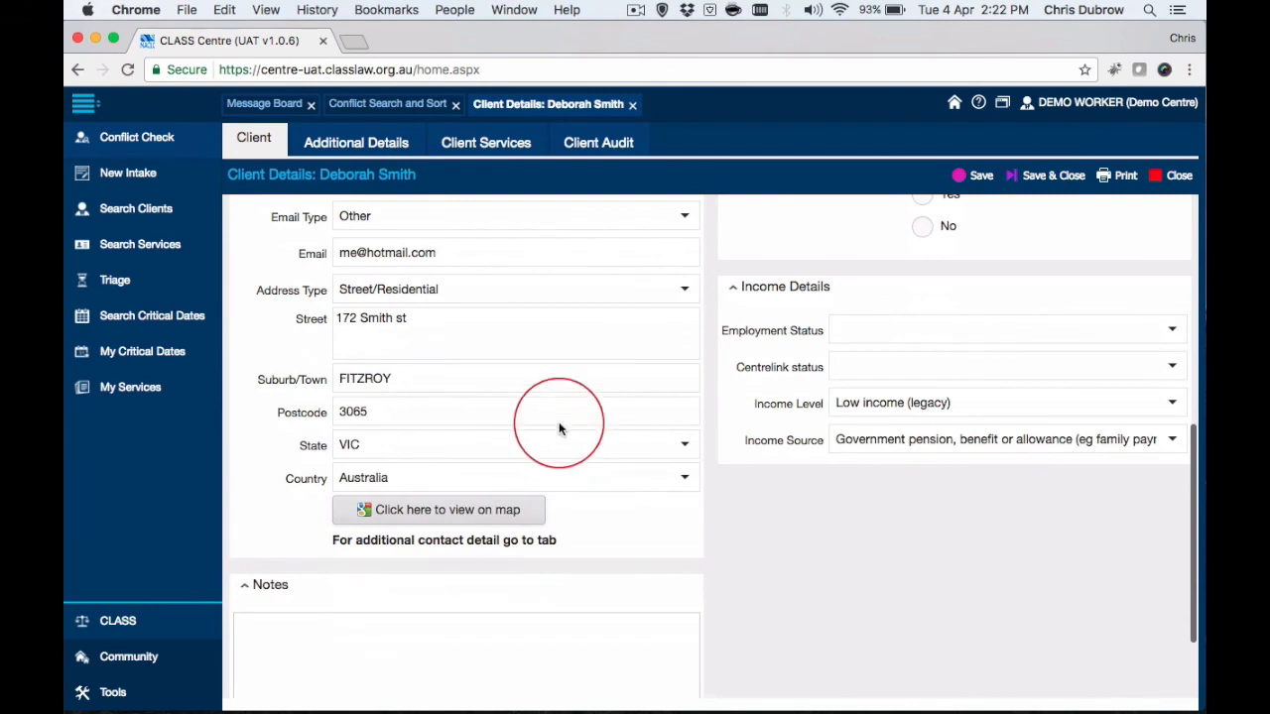
{"action": "scroll", "coordinate": [466, 407], "scroll_direction": "up", "scroll_amount": 2}
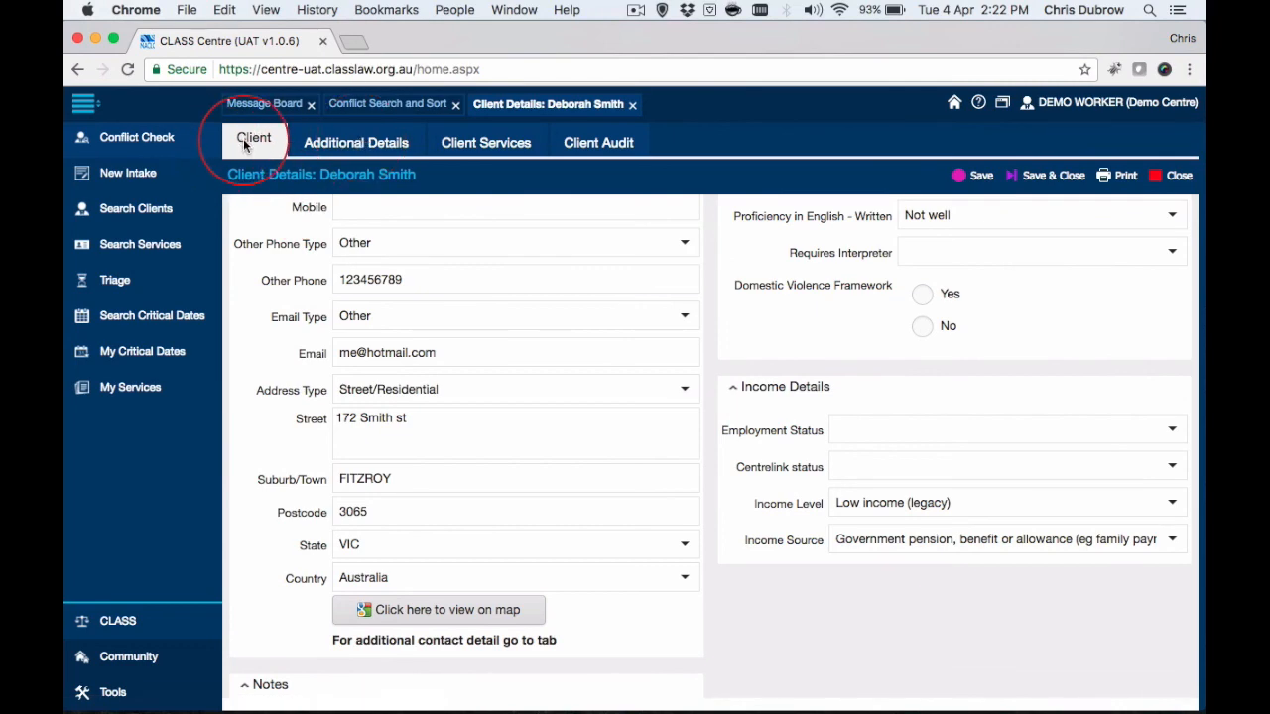
{"action": "scroll", "coordinate": [506, 382], "scroll_direction": "up", "scroll_amount": 5}
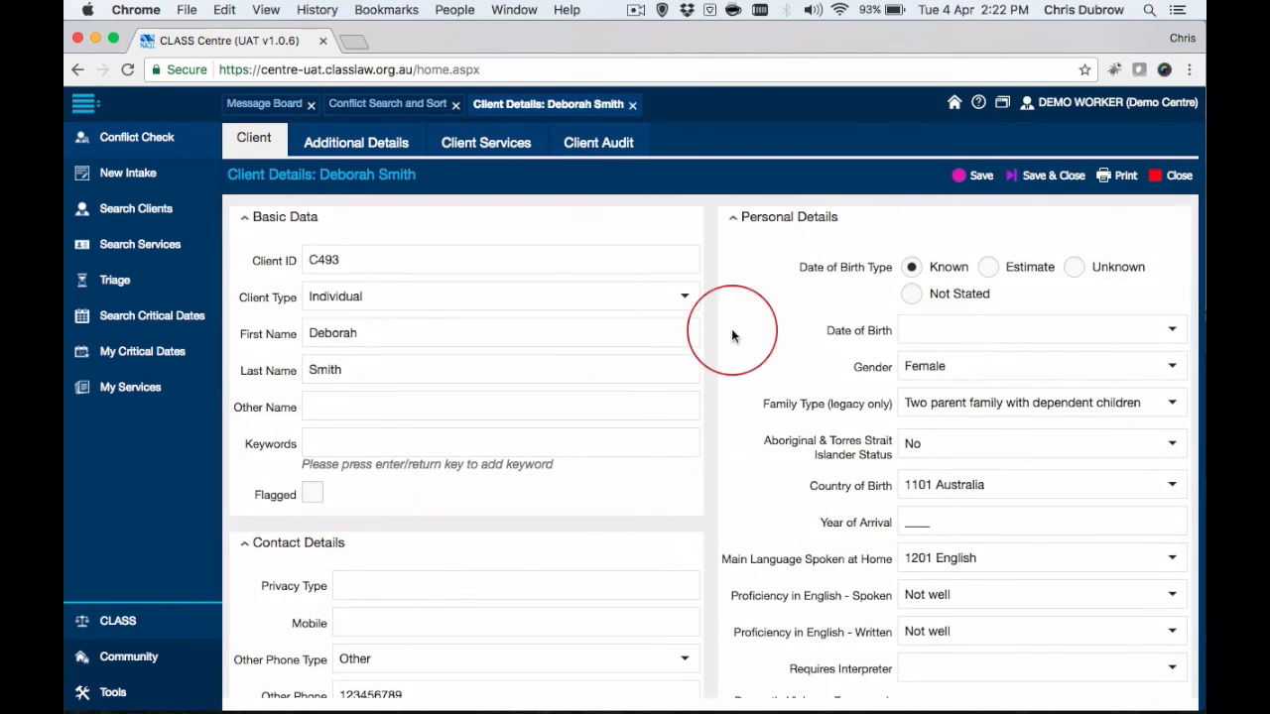
{"action": "left_click", "coordinate": [507, 145]}
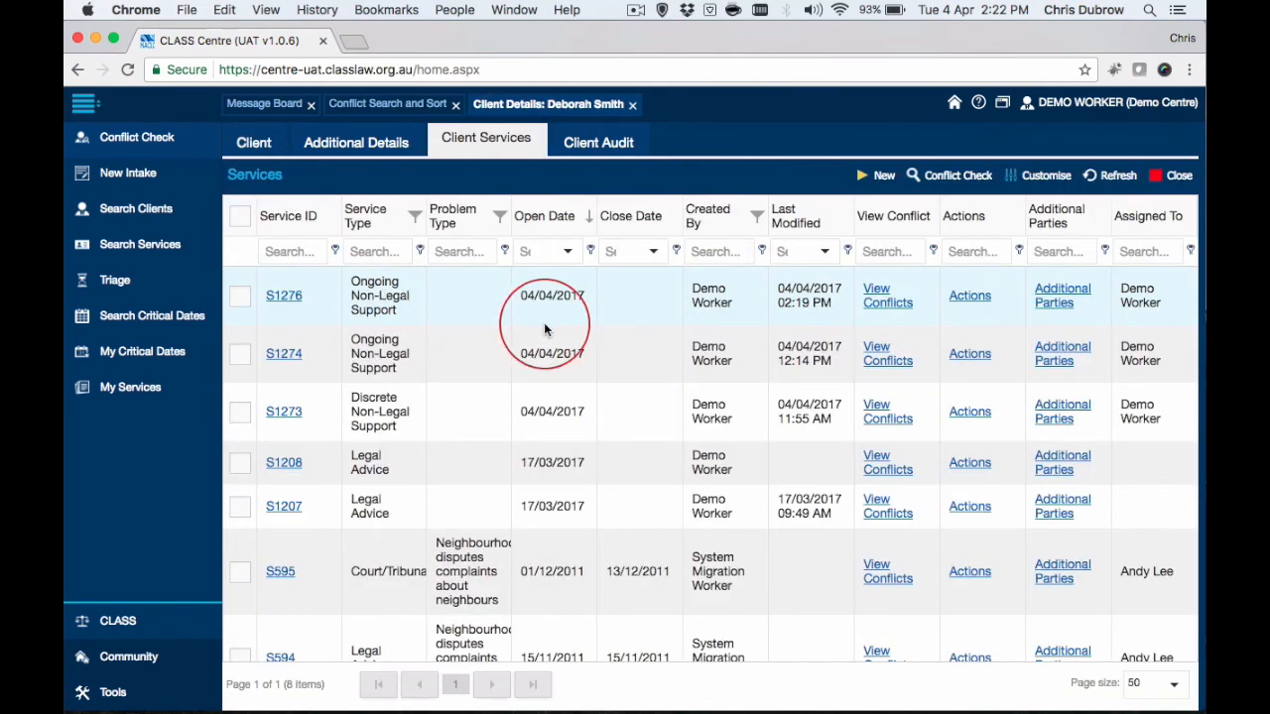
{"action": "left_click", "coordinate": [270, 142]}
{"action": "left_click", "coordinate": [383, 145]}
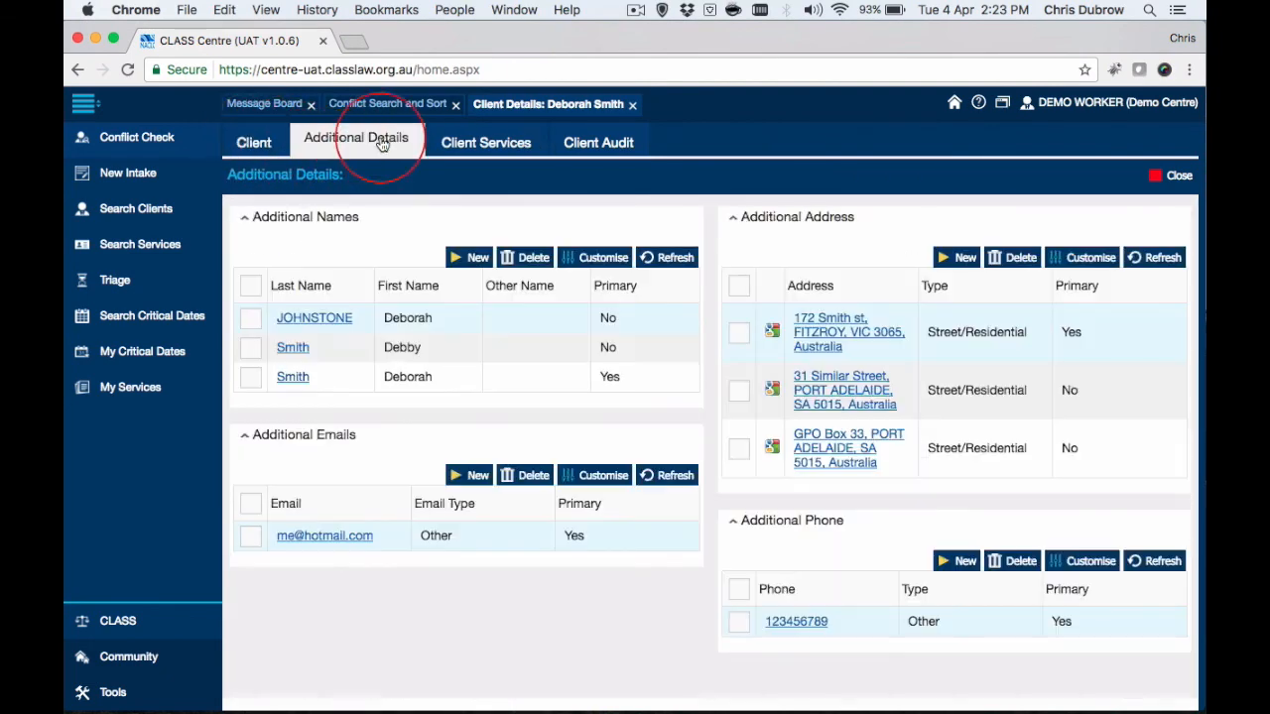